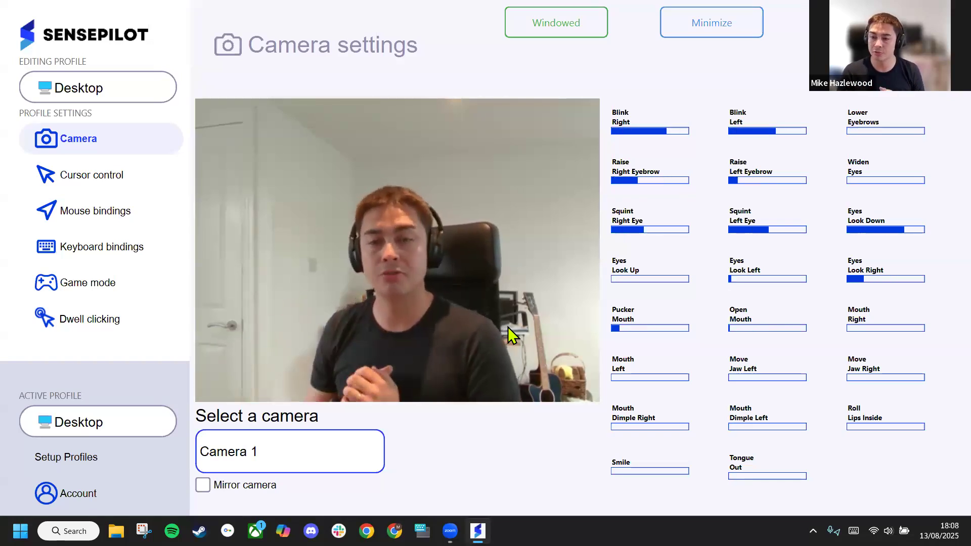
Turn on head-tracking cursor control for the Desktop profile
{"action": "left_click", "coordinate": [138, 184]}
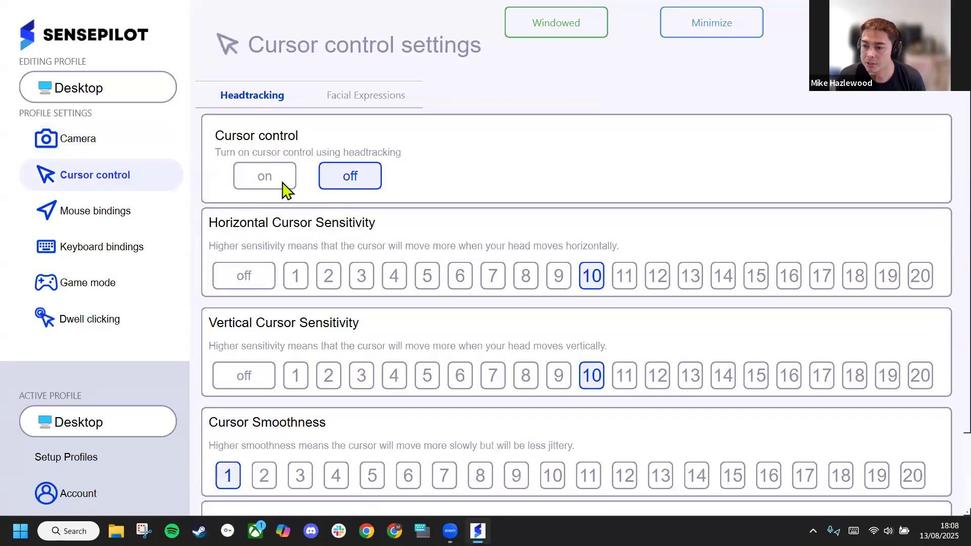
{"action": "left_click", "coordinate": [265, 176]}
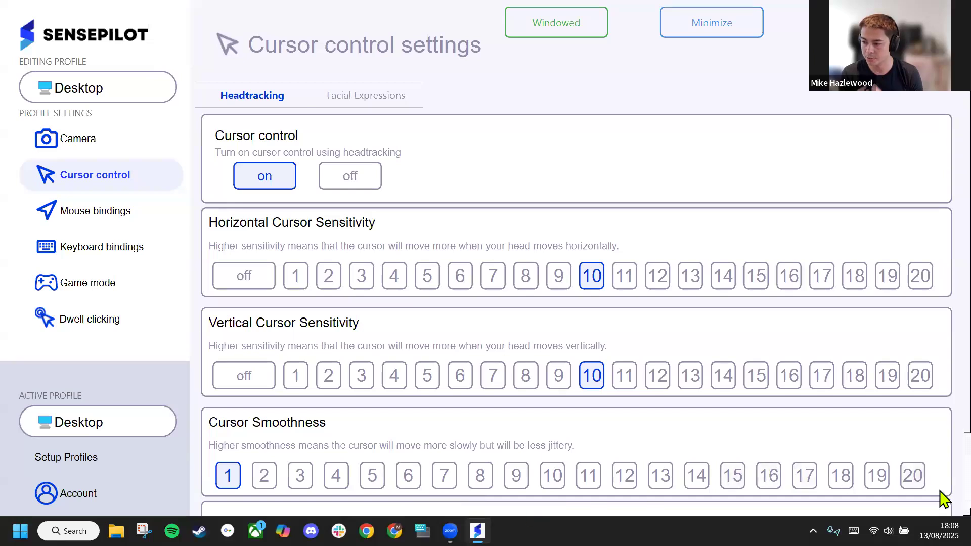
Try cursor smoothness 20 and vertical sensitivity off, restoring smoothness to 1 and vertical sensitivity to 10
{"action": "left_click", "coordinate": [912, 476]}
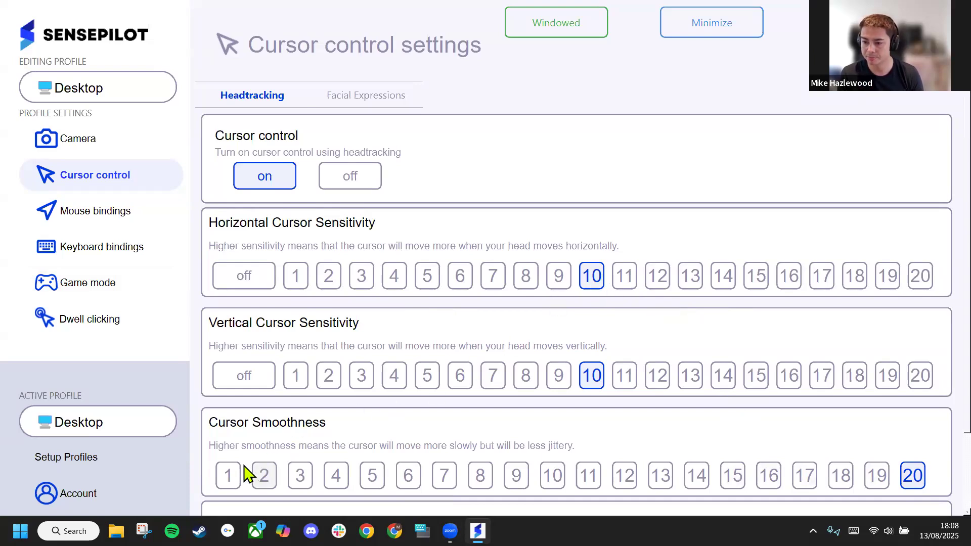
{"action": "left_click", "coordinate": [222, 466]}
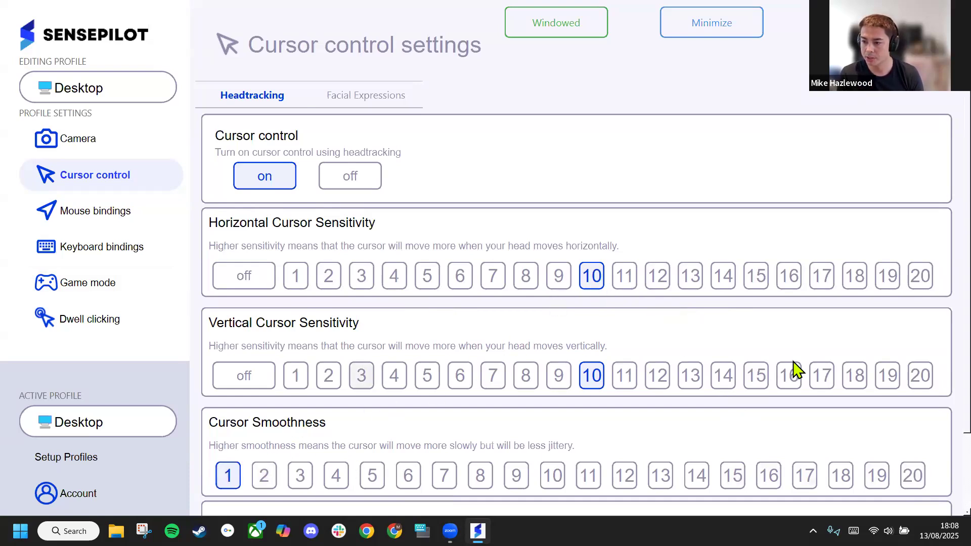
{"action": "left_click", "coordinate": [266, 380]}
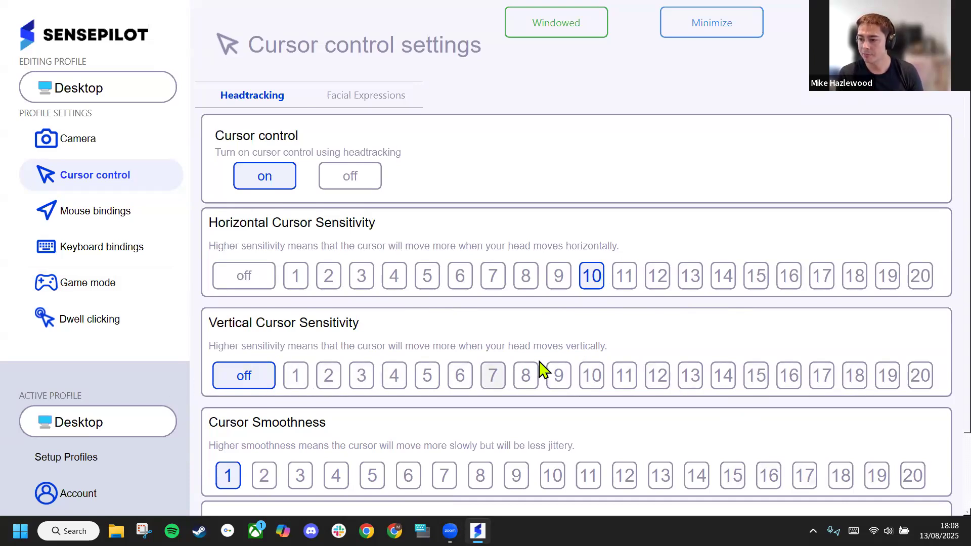
{"action": "left_click", "coordinate": [590, 384]}
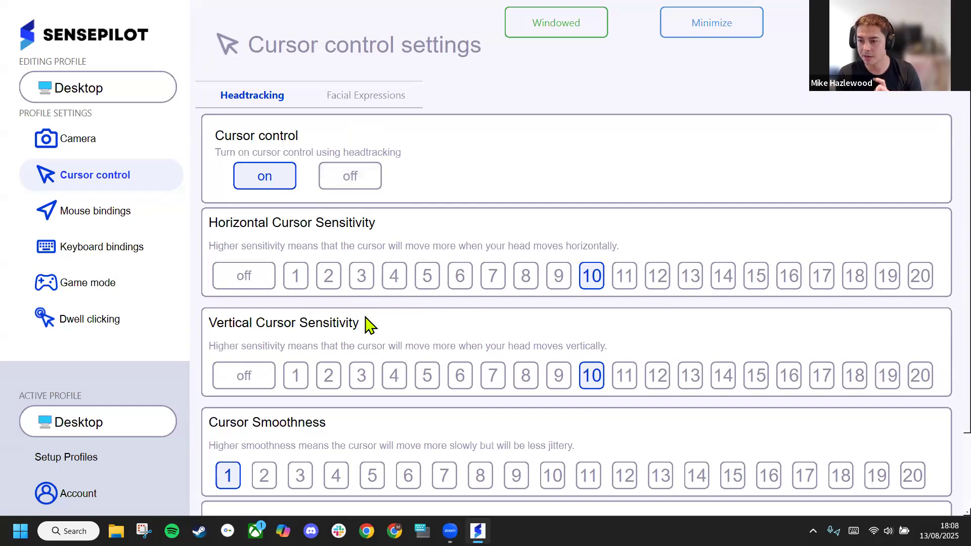
Turn off head tracking and assign the Smile expression to upward cursor movement with a threshold of 4
{"action": "left_click", "coordinate": [335, 185]}
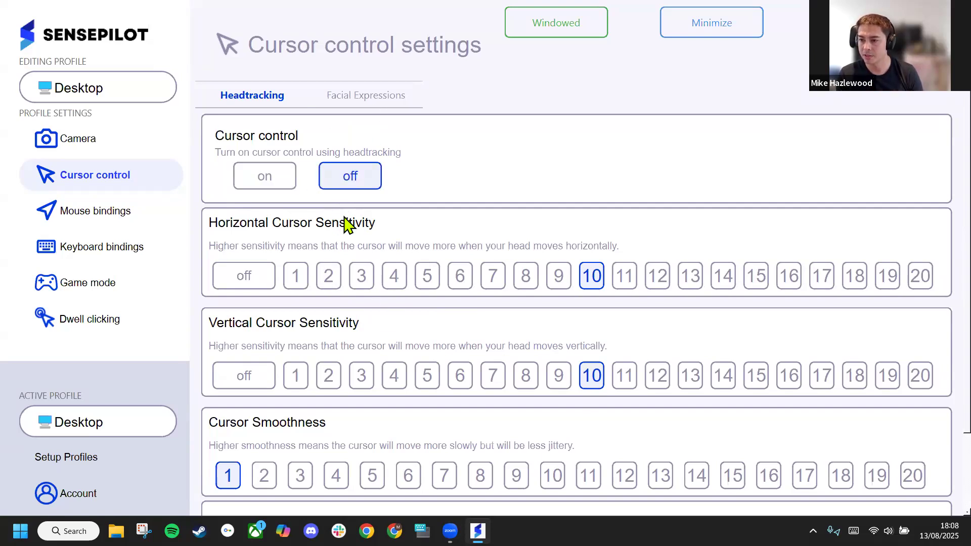
{"action": "left_click", "coordinate": [358, 97]}
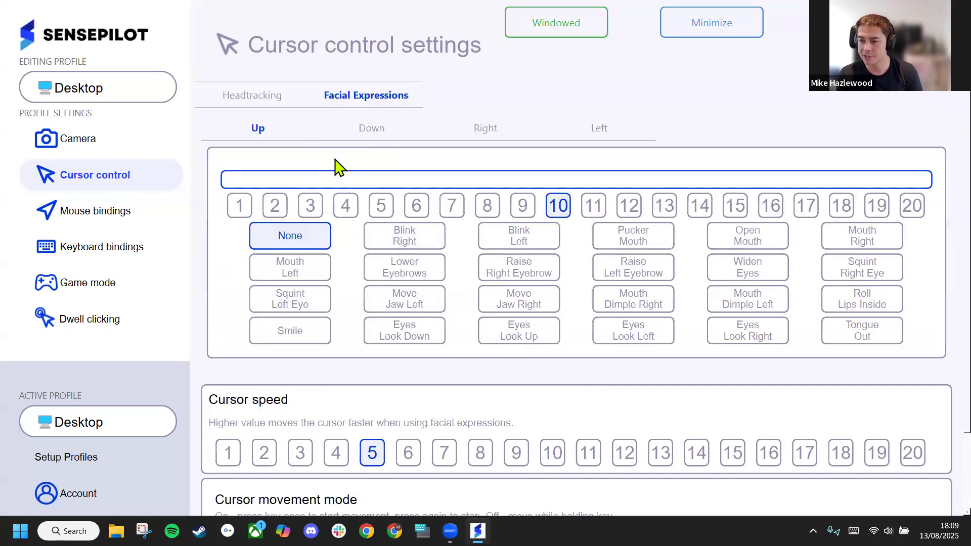
{"action": "scroll", "coordinate": [435, 414], "scroll_direction": "down", "scroll_amount": 1}
{"action": "left_click", "coordinate": [515, 508]}
{"action": "scroll", "coordinate": [303, 253], "scroll_direction": "up", "scroll_amount": 1}
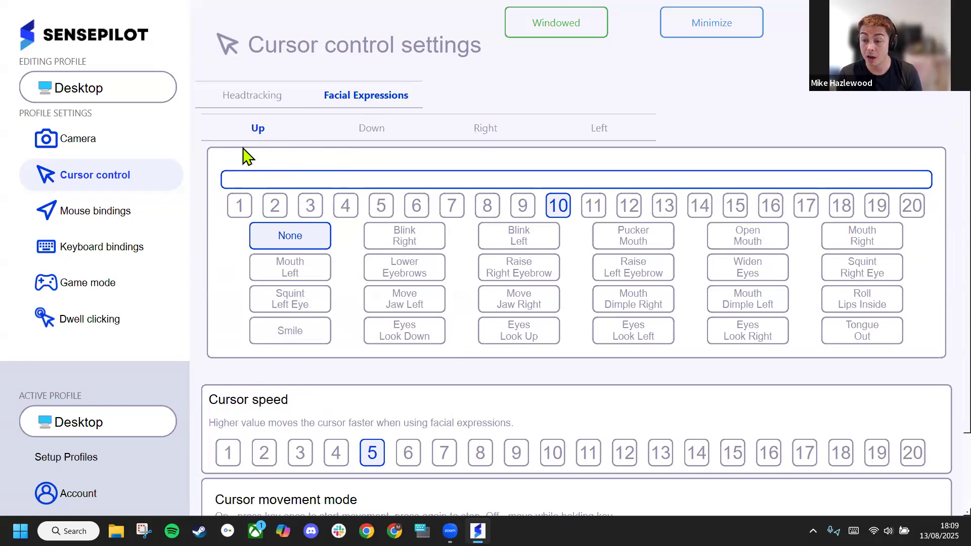
{"action": "left_click", "coordinate": [303, 339]}
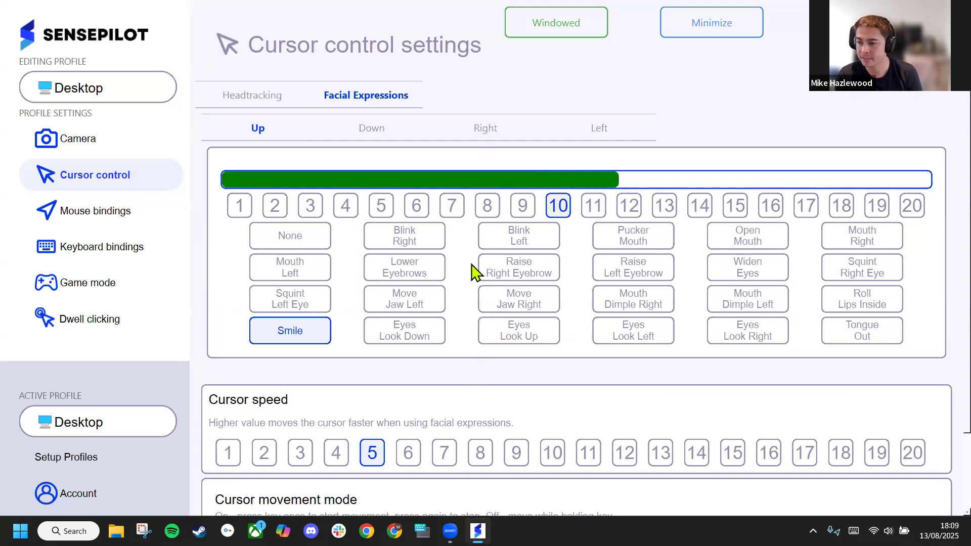
{"action": "left_click", "coordinate": [345, 205]}
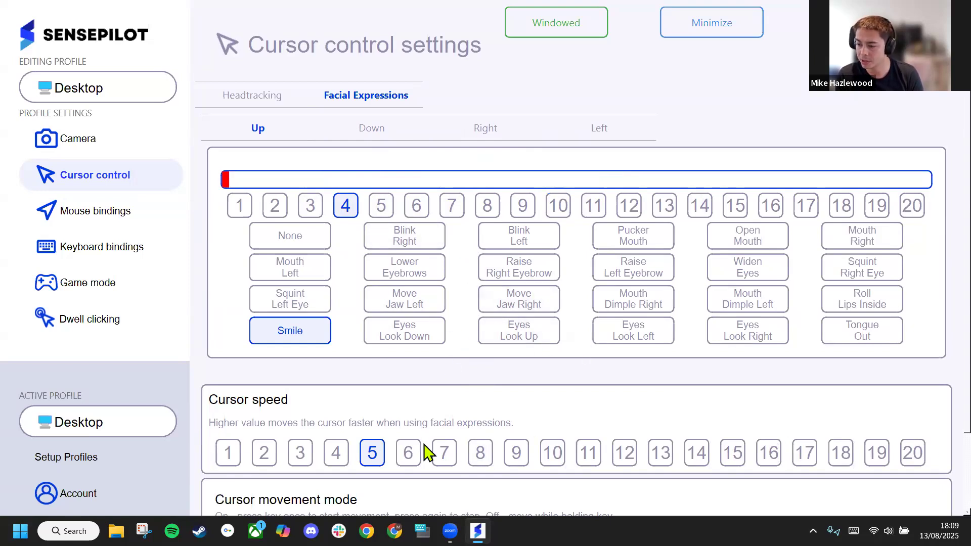
Set the cursor movement mode for facial expressions to Toggle
{"action": "scroll", "coordinate": [582, 425], "scroll_direction": "down", "scroll_amount": 2}
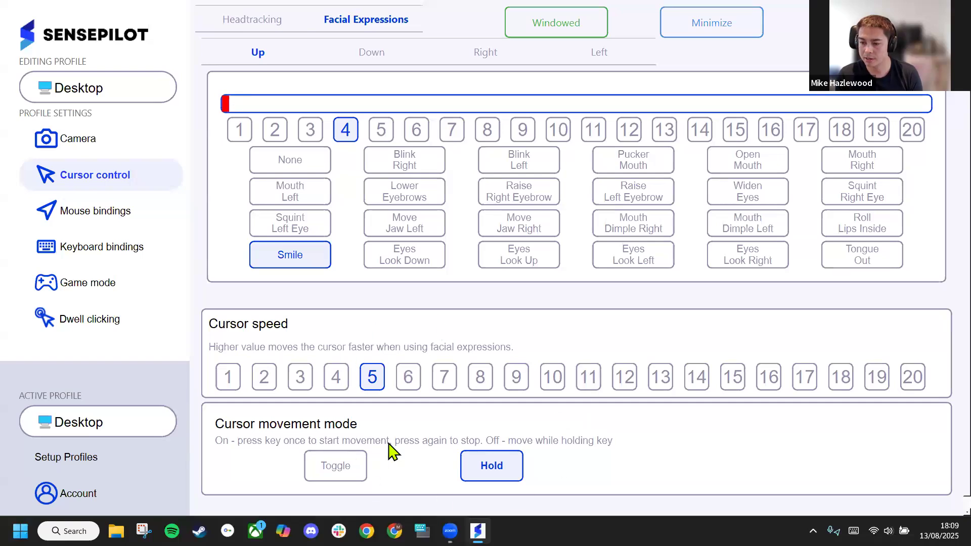
{"action": "left_click", "coordinate": [347, 468]}
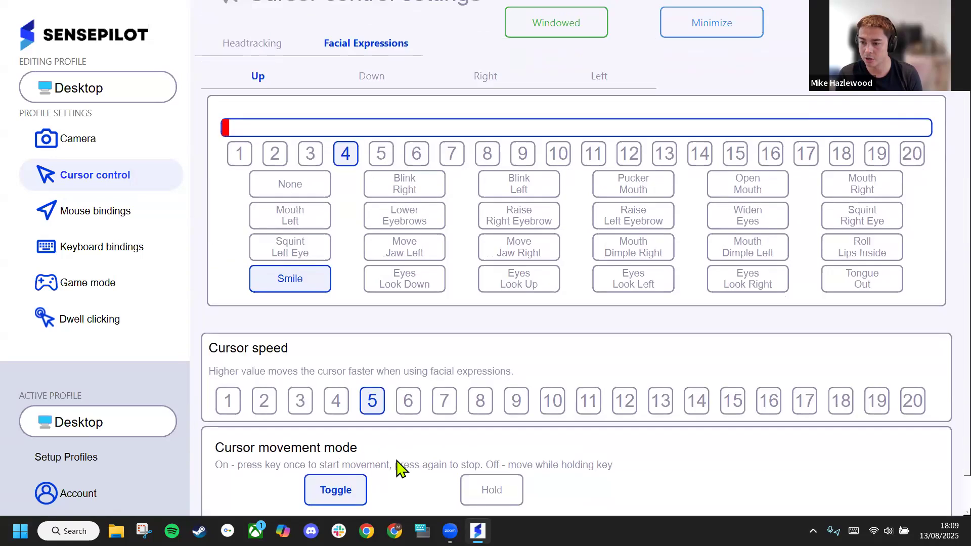
{"action": "scroll", "coordinate": [357, 392], "scroll_direction": "up", "scroll_amount": 1}
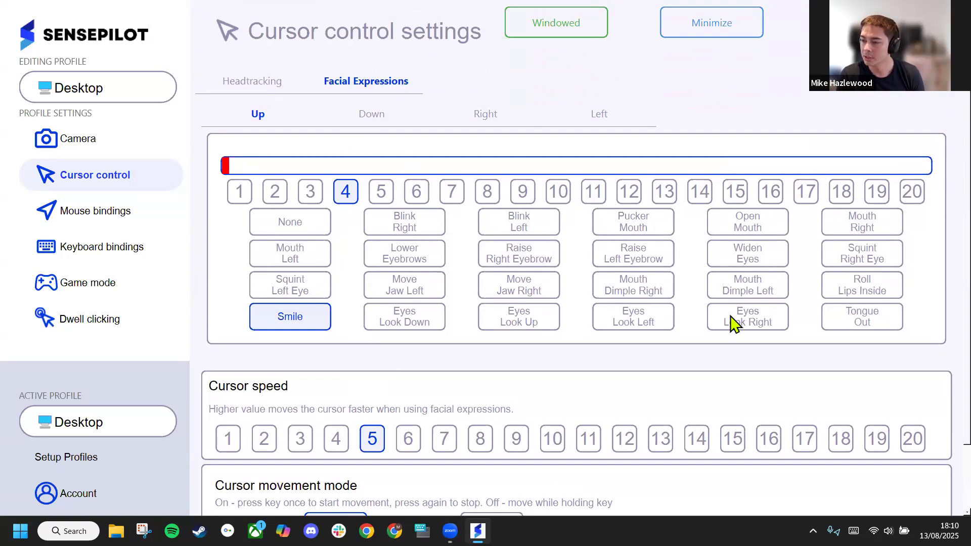
Reset the upward cursor movement expression to None and turn head-tracking cursor control back on
{"action": "left_click", "coordinate": [303, 229]}
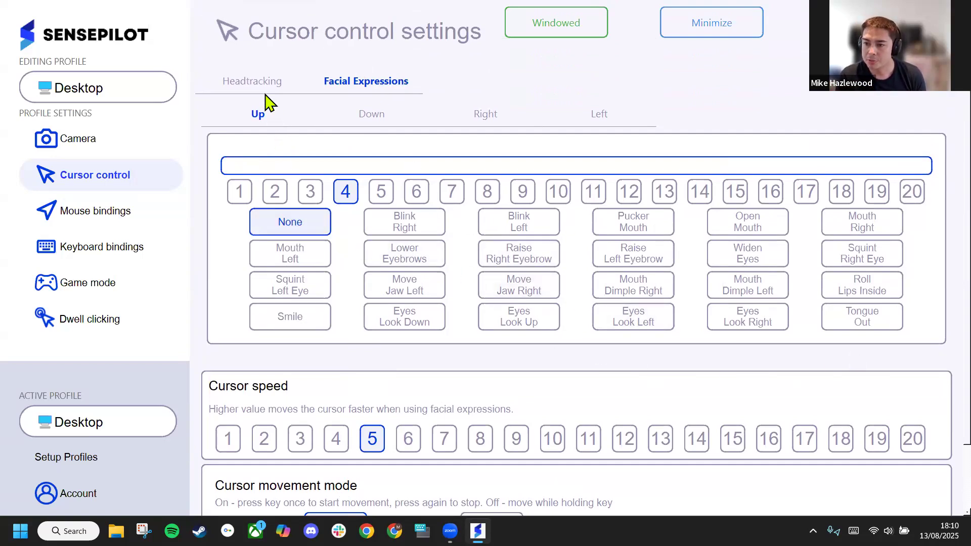
{"action": "left_click", "coordinate": [264, 85]}
{"action": "left_click", "coordinate": [279, 164]}
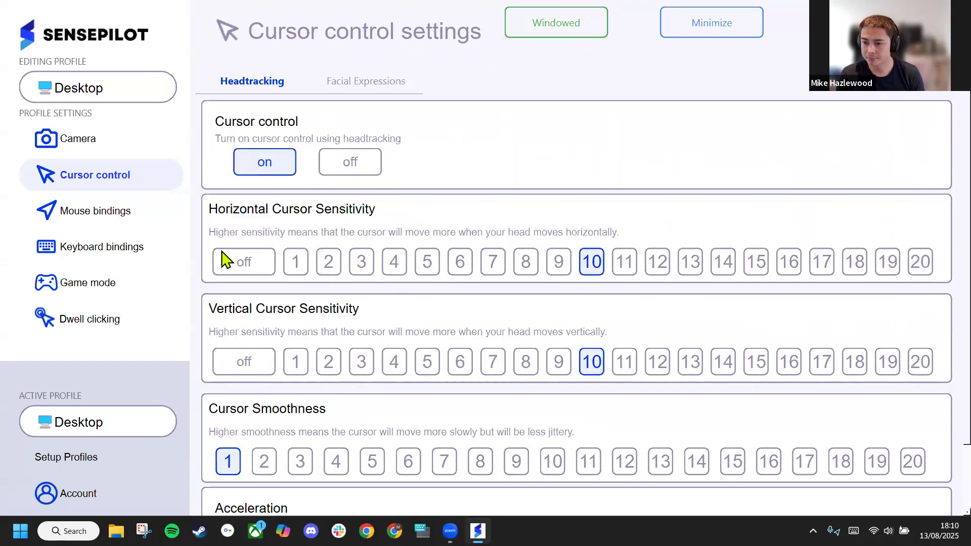
Assign the keyboard key p as the trigger for the Left Click mouse binding
{"action": "left_click", "coordinate": [136, 215]}
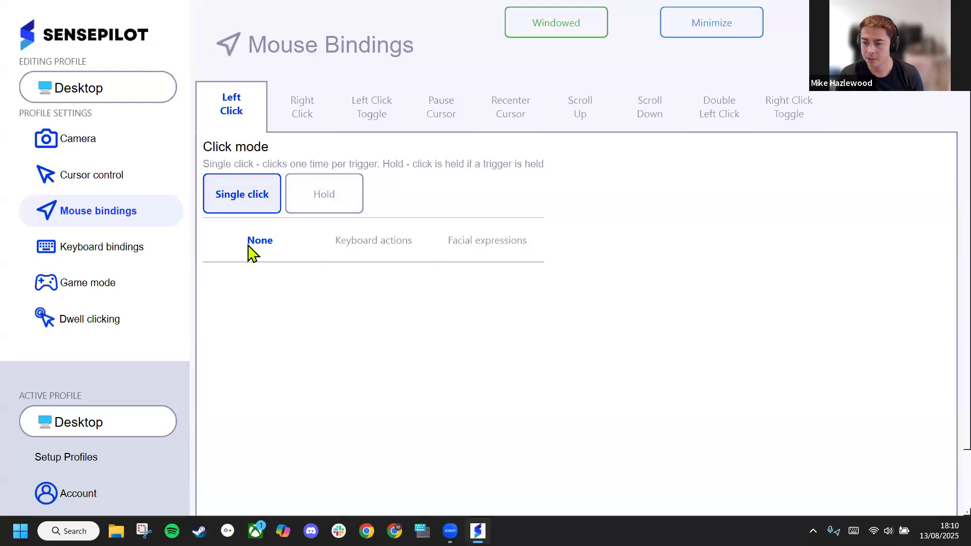
{"action": "left_click", "coordinate": [357, 245]}
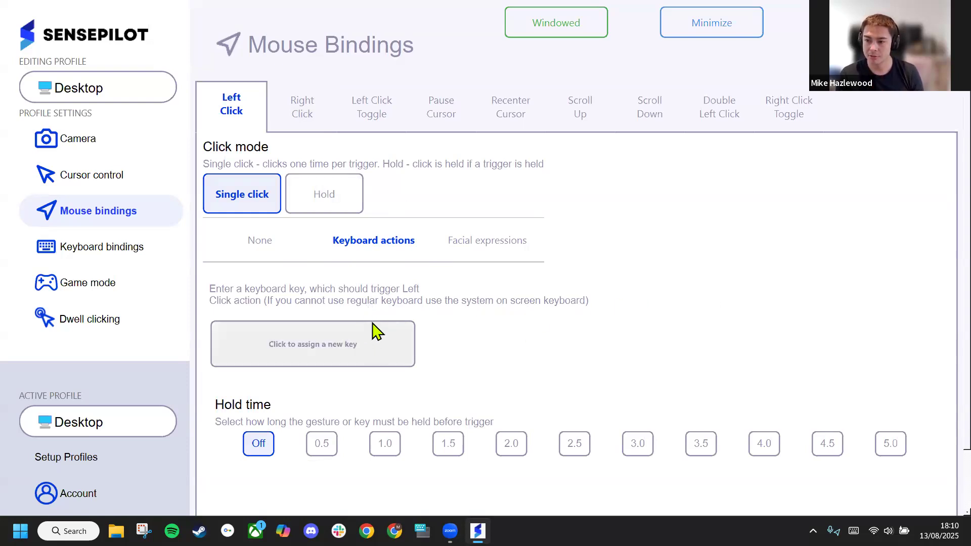
{"action": "left_click", "coordinate": [358, 350]}
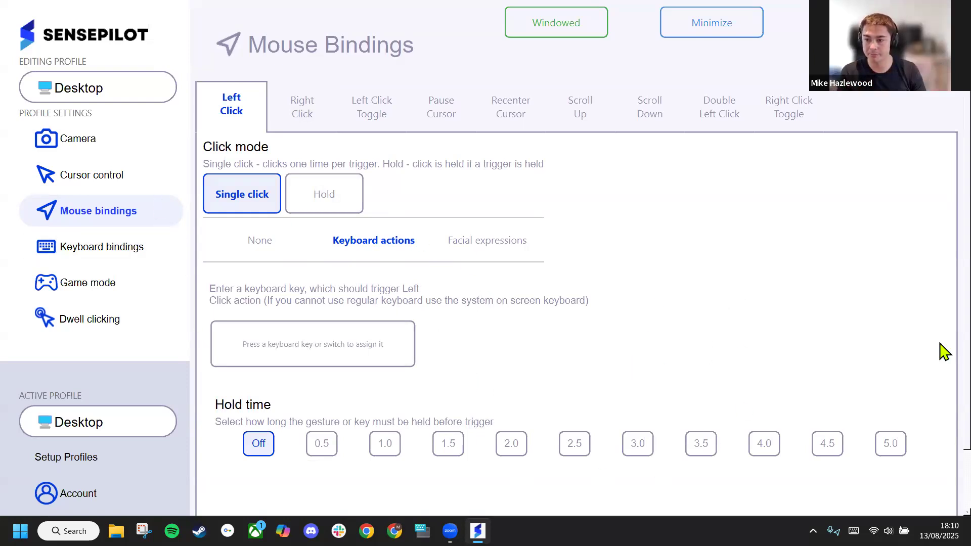
{"action": "key", "text": "p"}
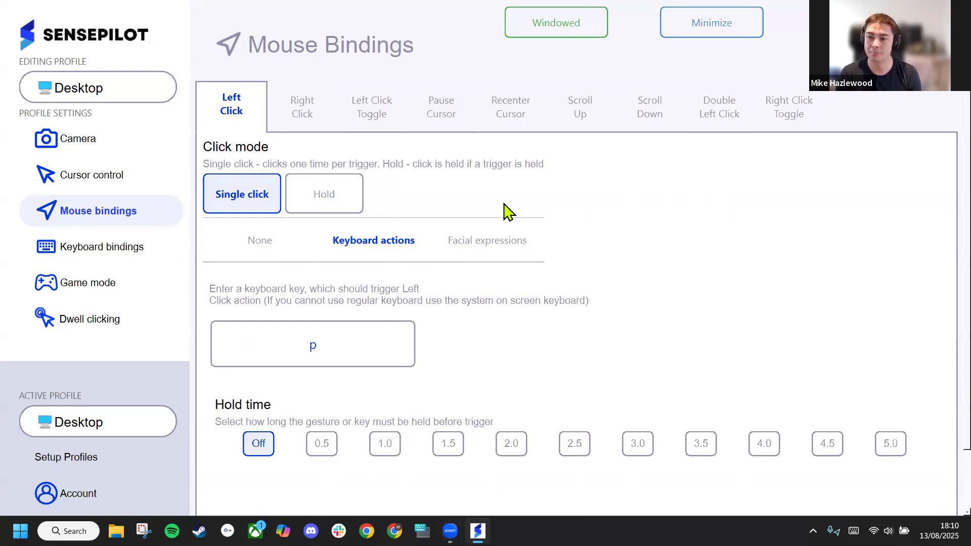
Look through the other mouse bindings, including Right Click Toggle, Scroll Up and Right Click, and return to Left Click
{"action": "left_click", "coordinate": [769, 116]}
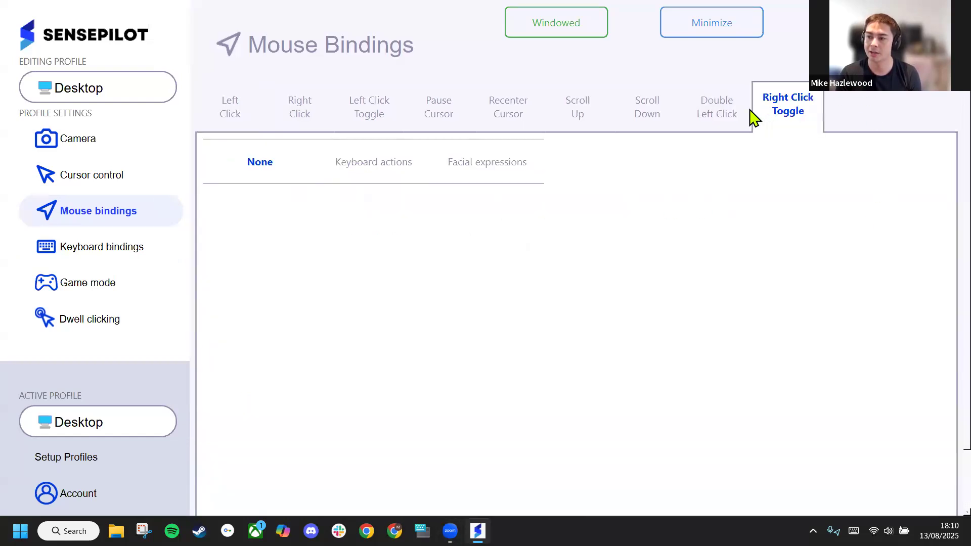
{"action": "left_click", "coordinate": [659, 127]}
{"action": "left_click", "coordinate": [580, 116]}
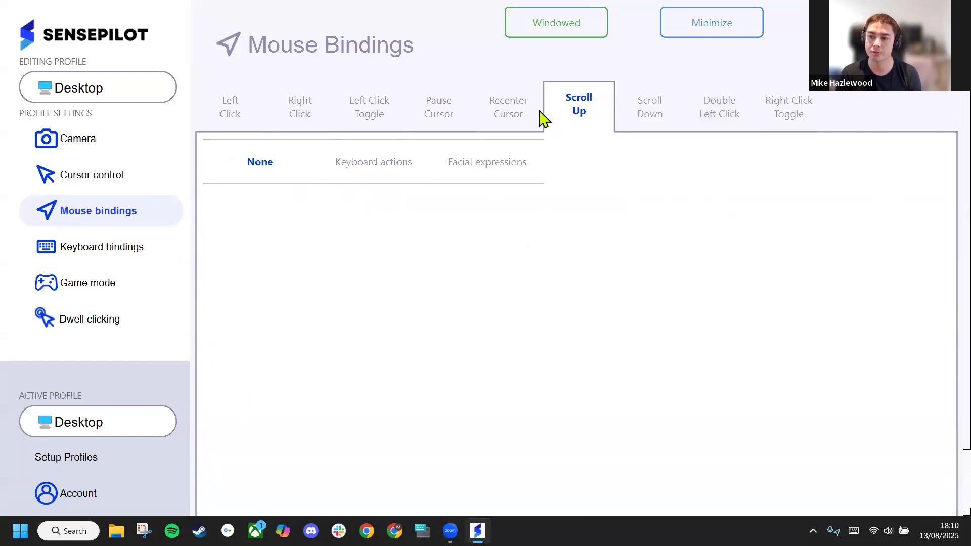
{"action": "left_click", "coordinate": [500, 119]}
{"action": "left_click", "coordinate": [276, 112]}
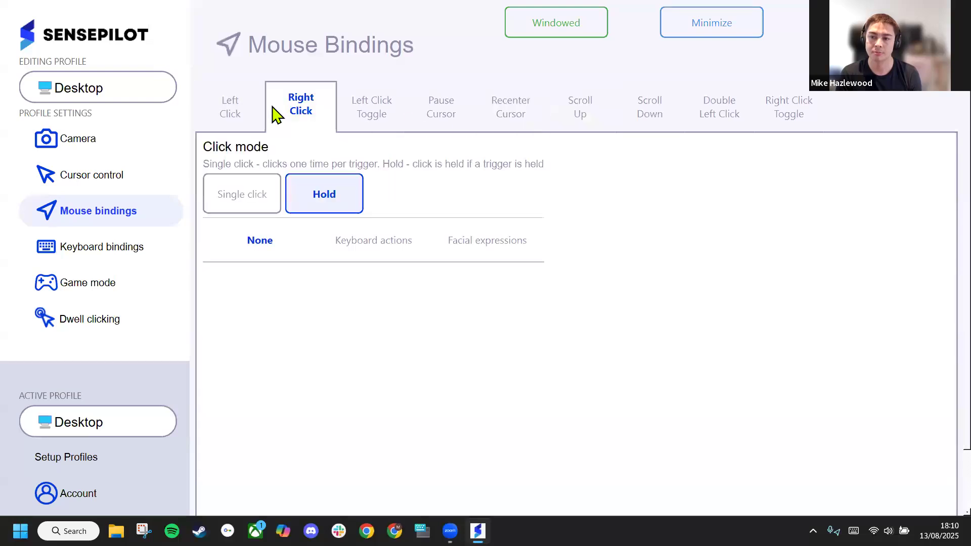
{"action": "left_click", "coordinate": [238, 128]}
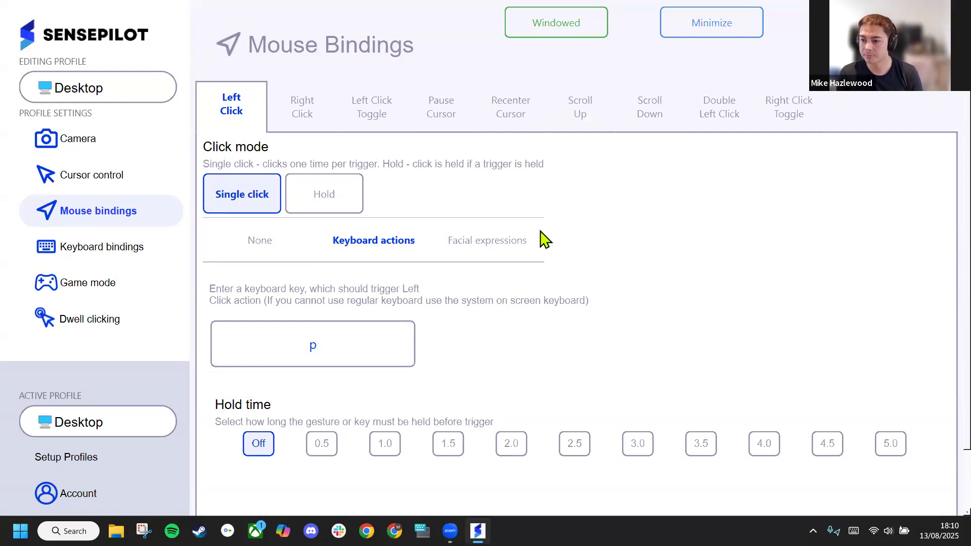
Change the Left Click trigger to the Pucker Mouth facial expression and check its hold time options
{"action": "left_click", "coordinate": [505, 243]}
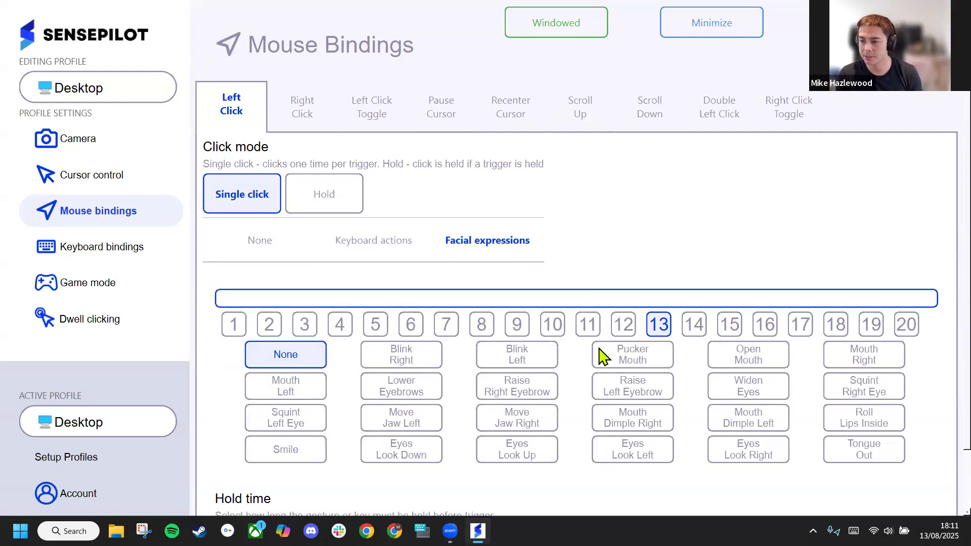
{"action": "left_click", "coordinate": [623, 360]}
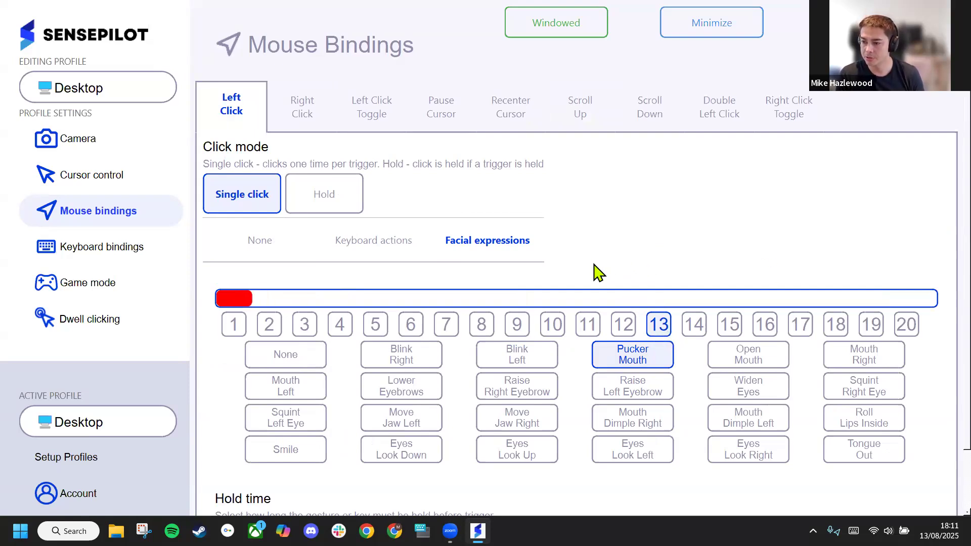
{"action": "scroll", "coordinate": [592, 267], "scroll_direction": "down", "scroll_amount": 1}
{"action": "scroll", "coordinate": [581, 405], "scroll_direction": "down", "scroll_amount": 1}
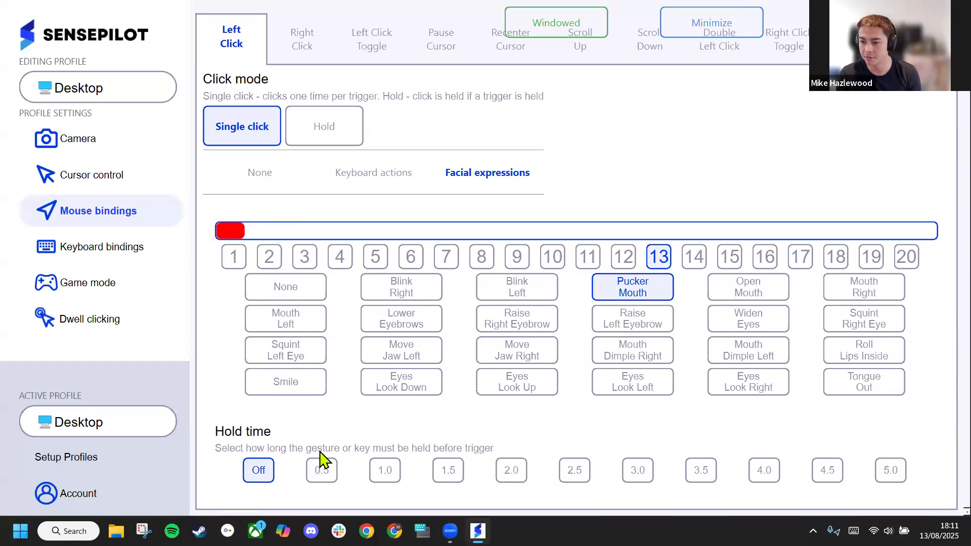
{"action": "scroll", "coordinate": [415, 404], "scroll_direction": "up", "scroll_amount": 2}
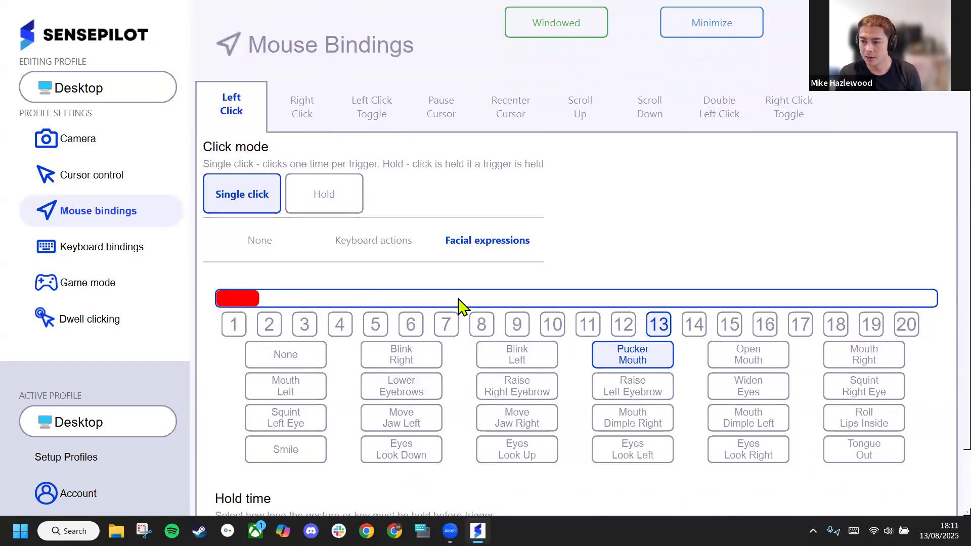
Compare the Hold and Single click modes for Left Click, check the Right Click binding, and set Left Click to Hold
{"action": "left_click", "coordinate": [331, 195]}
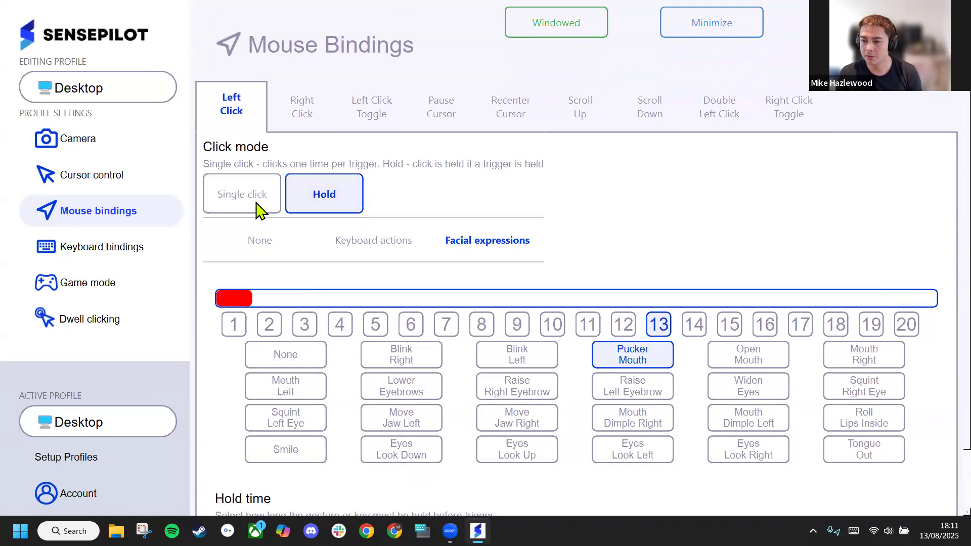
{"action": "left_click", "coordinate": [234, 198]}
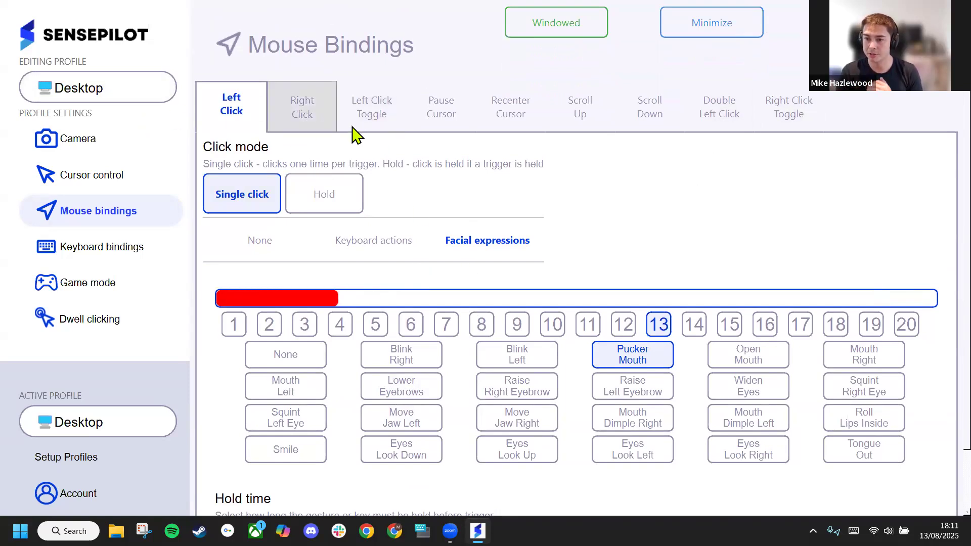
{"action": "left_click", "coordinate": [306, 106]}
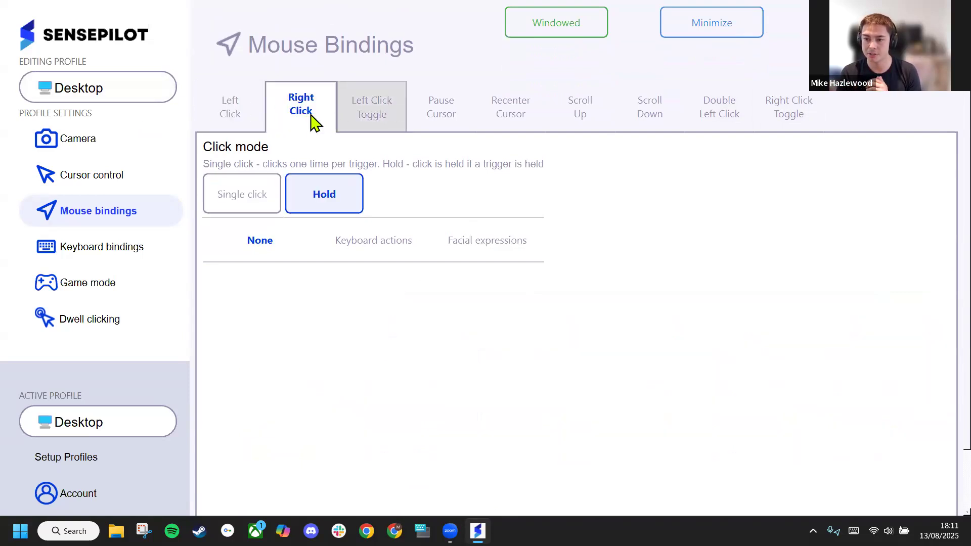
{"action": "left_click", "coordinate": [204, 103]}
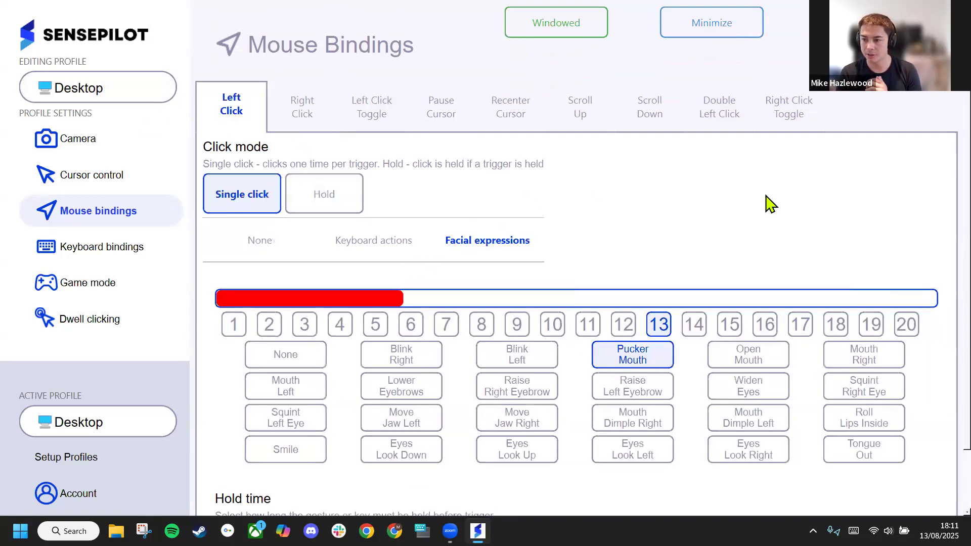
{"action": "left_click", "coordinate": [319, 200]}
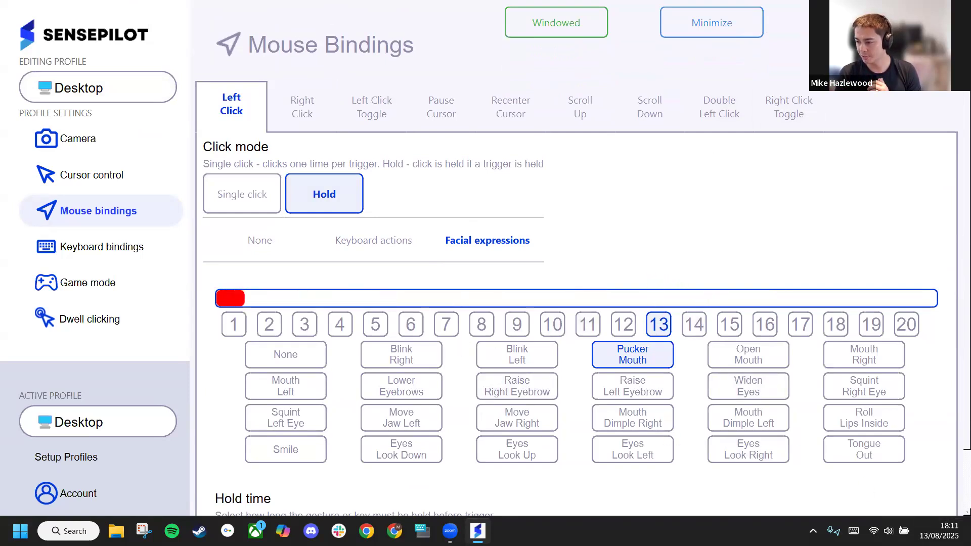
Show the desktop and move the EA shortcut from the icon columns to above the wallpaper logo's final letter T
{"action": "left_click", "coordinate": [970, 535]}
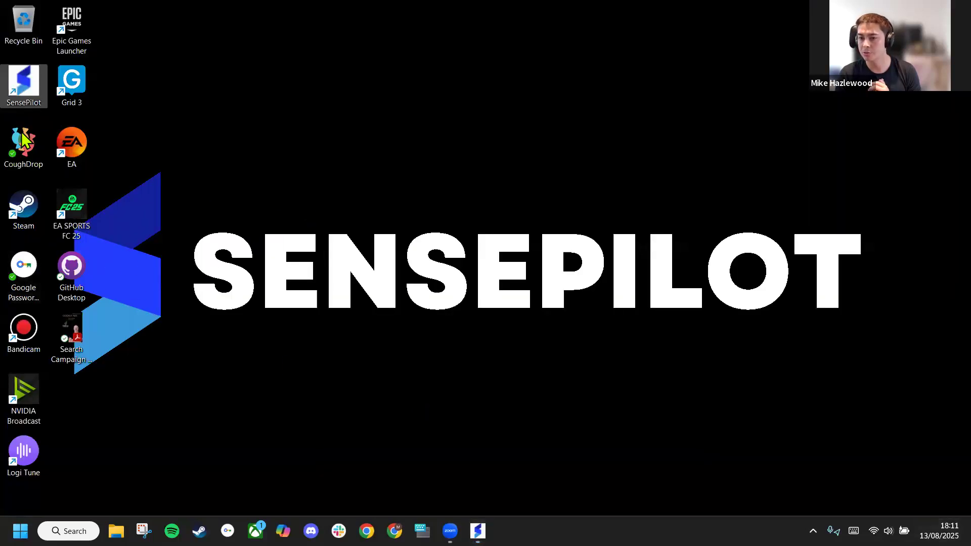
{"action": "left_click_drag", "start_coordinate": [67, 141], "coordinate": [840, 194]}
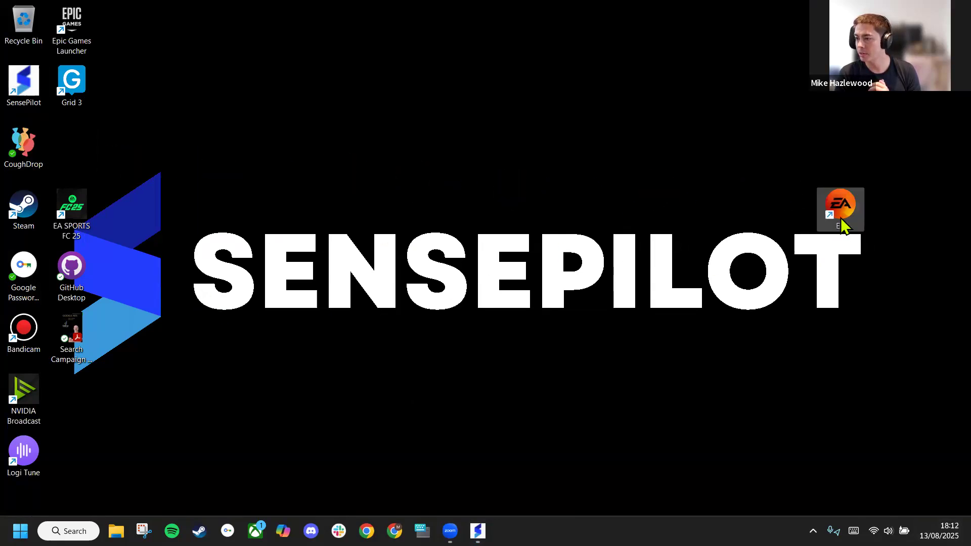
Move the EA shortcut back into the icon column below Grid 3 and switch back to SensePilot
{"action": "left_click_drag", "start_coordinate": [607, 211], "coordinate": [124, 210]}
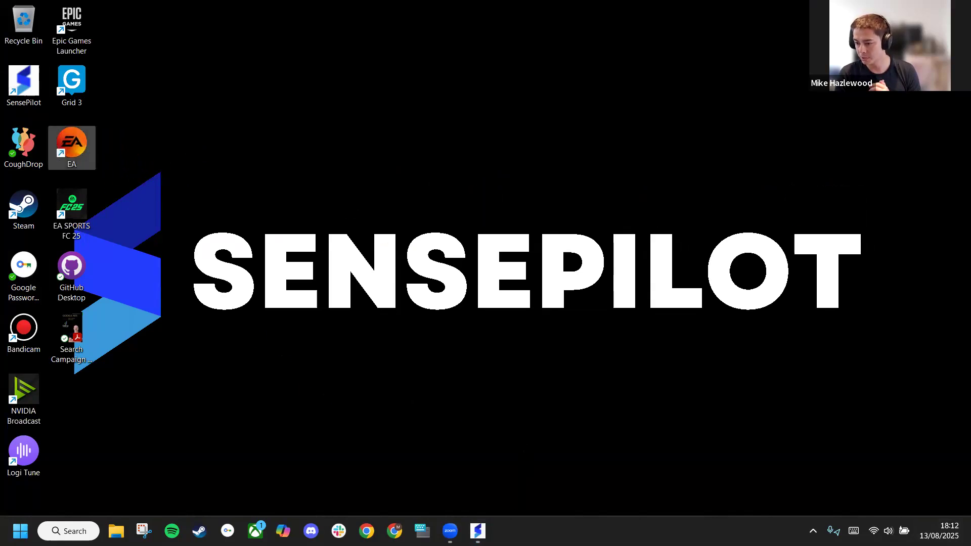
{"action": "mouse_move", "coordinate": [478, 531]}
{"action": "left_click", "coordinate": [475, 481]}
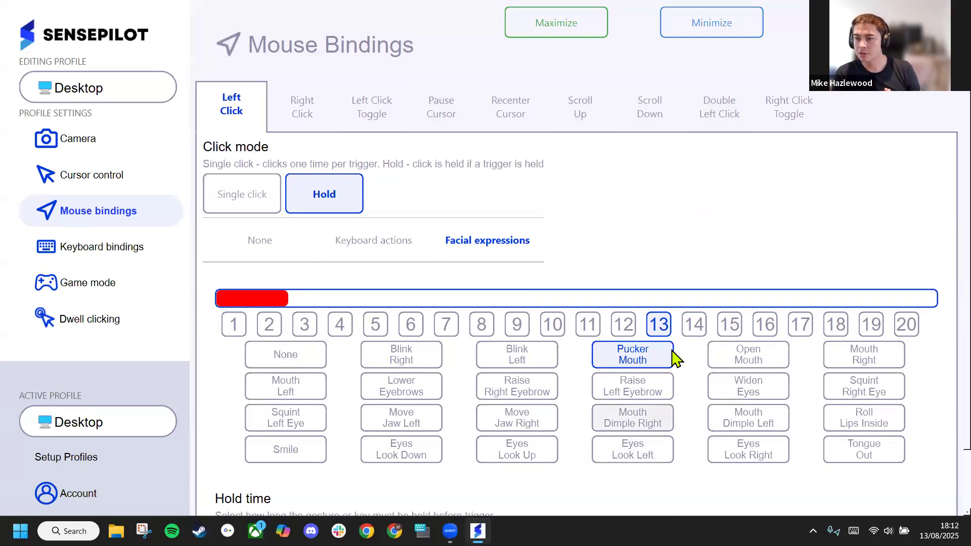
Switch the Right Click trigger type to Facial expressions, and try Blink Right for Left Click Toggle before setting that trigger to None
{"action": "left_click", "coordinate": [303, 124]}
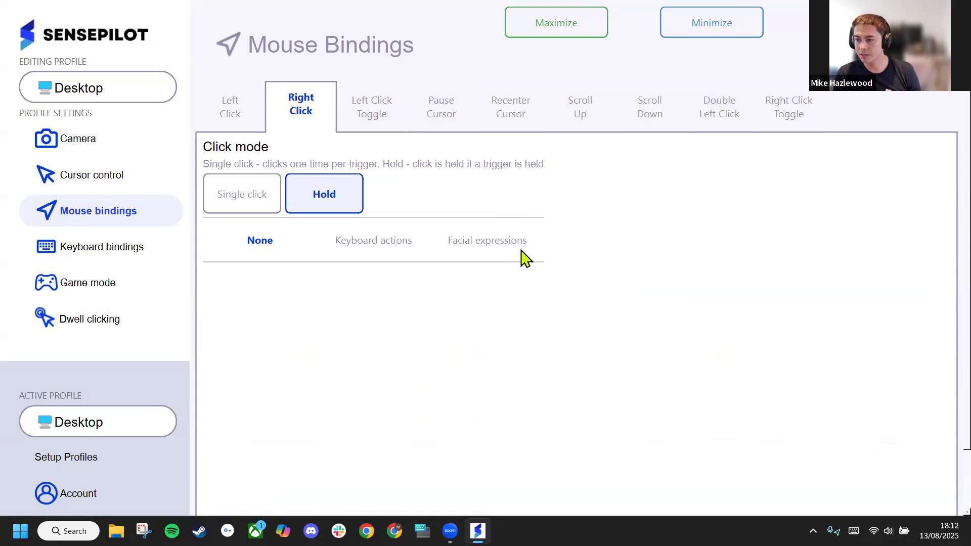
{"action": "left_click", "coordinate": [498, 242]}
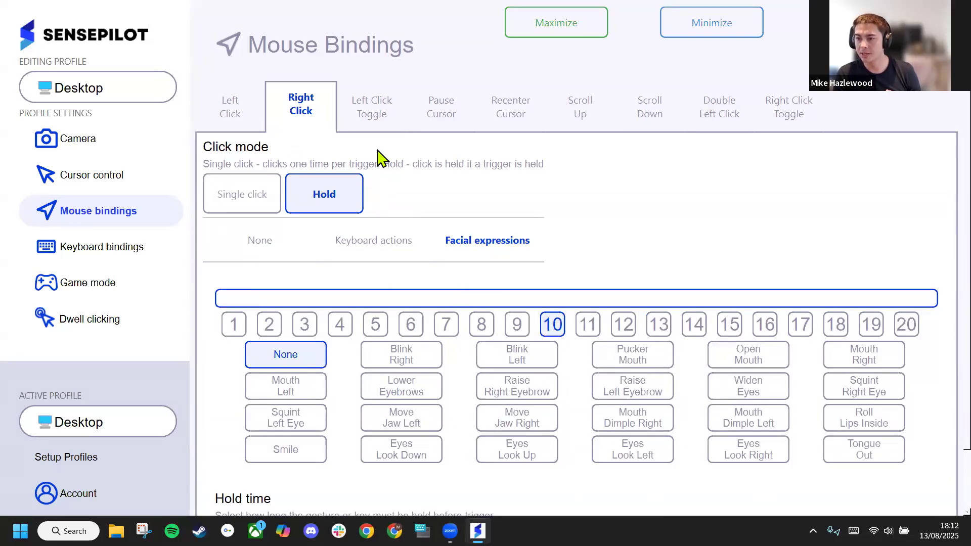
{"action": "left_click", "coordinate": [373, 129]}
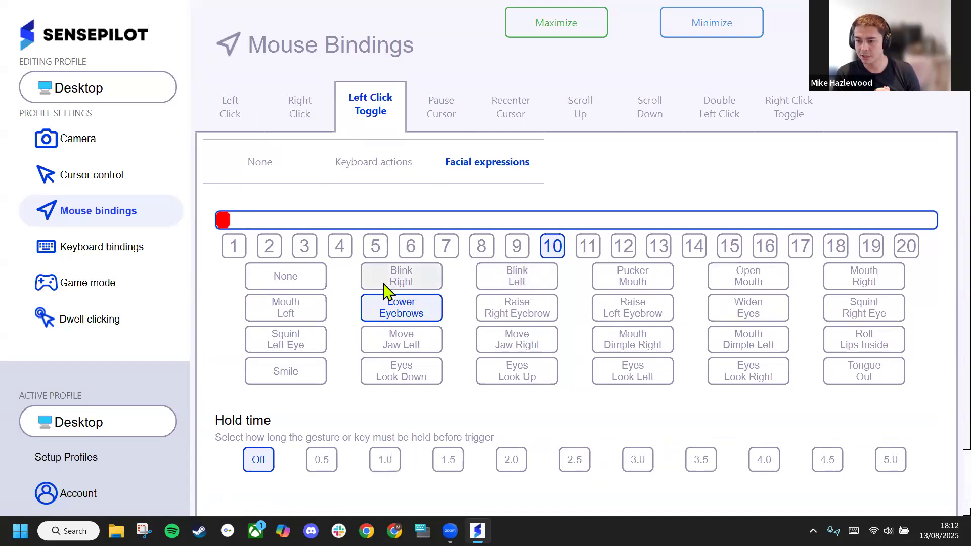
{"action": "left_click", "coordinate": [396, 271]}
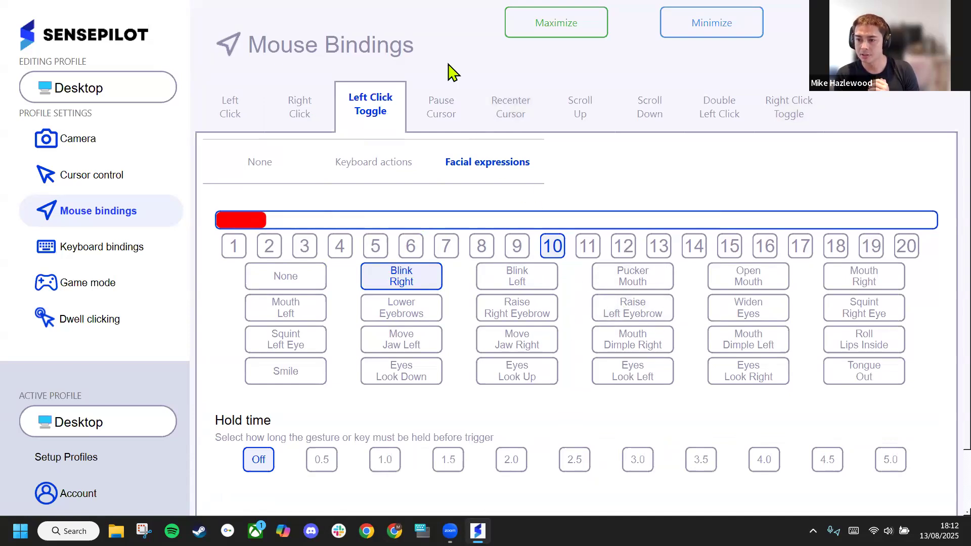
{"action": "left_click", "coordinate": [252, 172]}
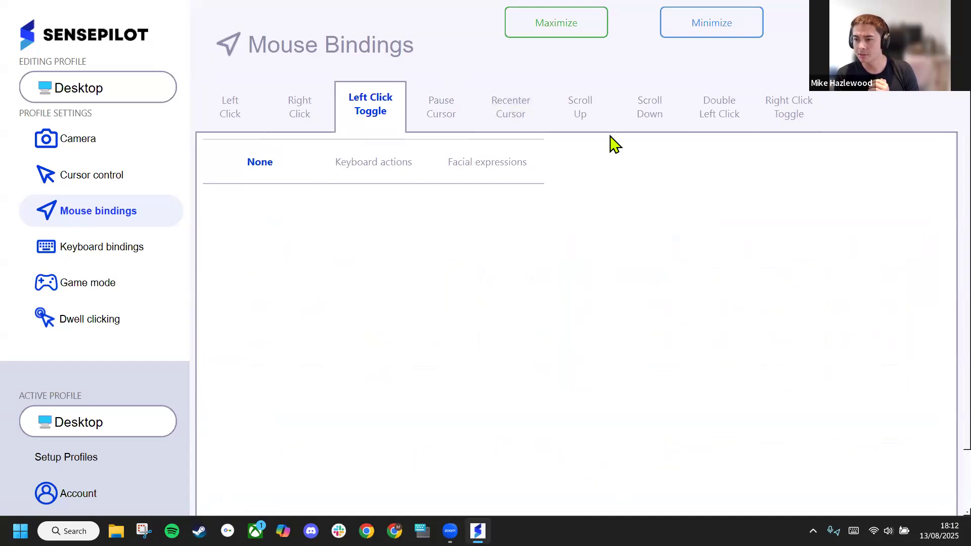
Try Smile as the facial expression for Pause Cursor and Recenter Cursor, resetting each to None
{"action": "left_click", "coordinate": [445, 105]}
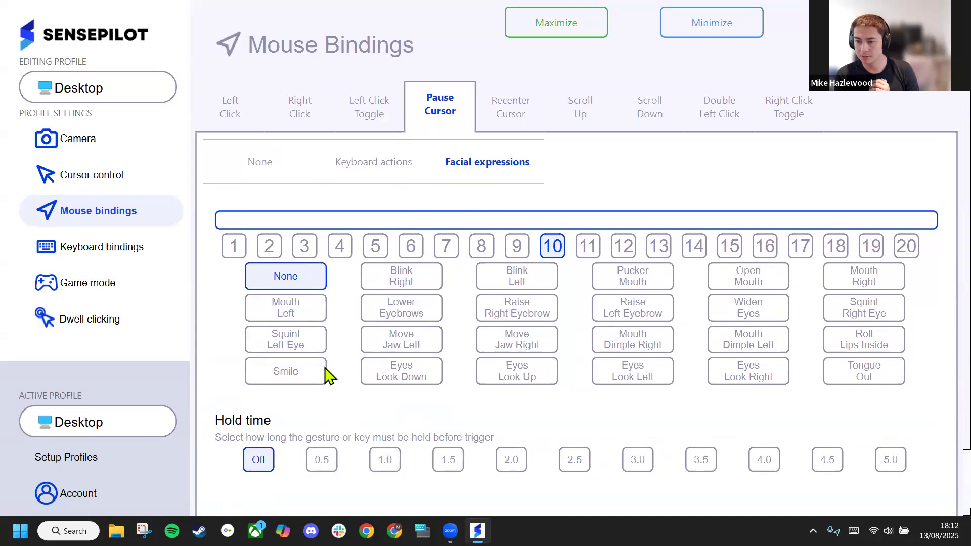
{"action": "left_click", "coordinate": [279, 371]}
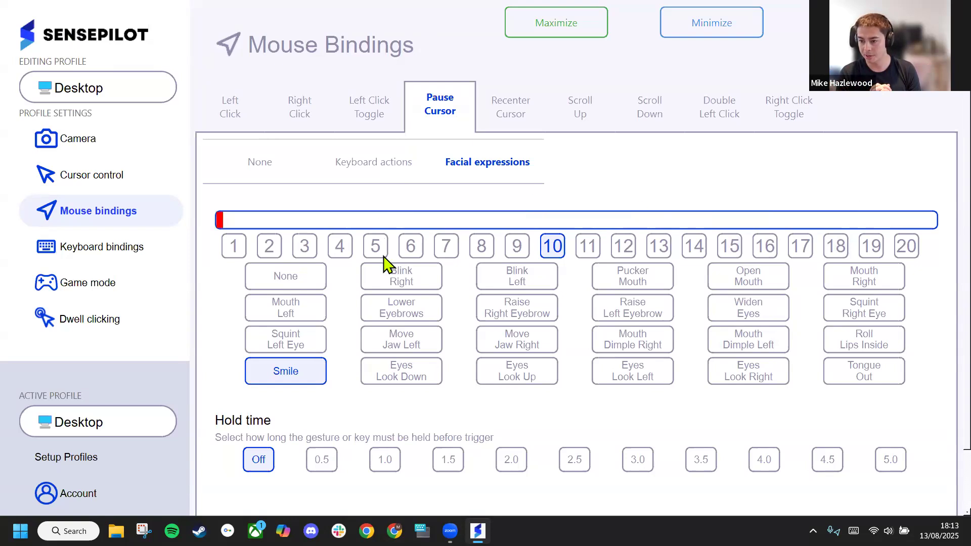
{"action": "left_click", "coordinate": [305, 277]}
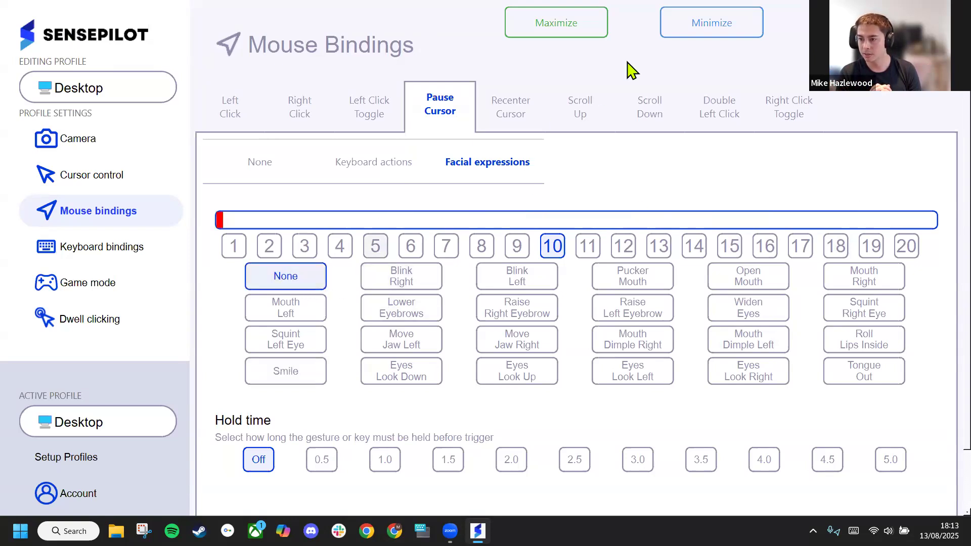
{"action": "left_click", "coordinate": [527, 112]}
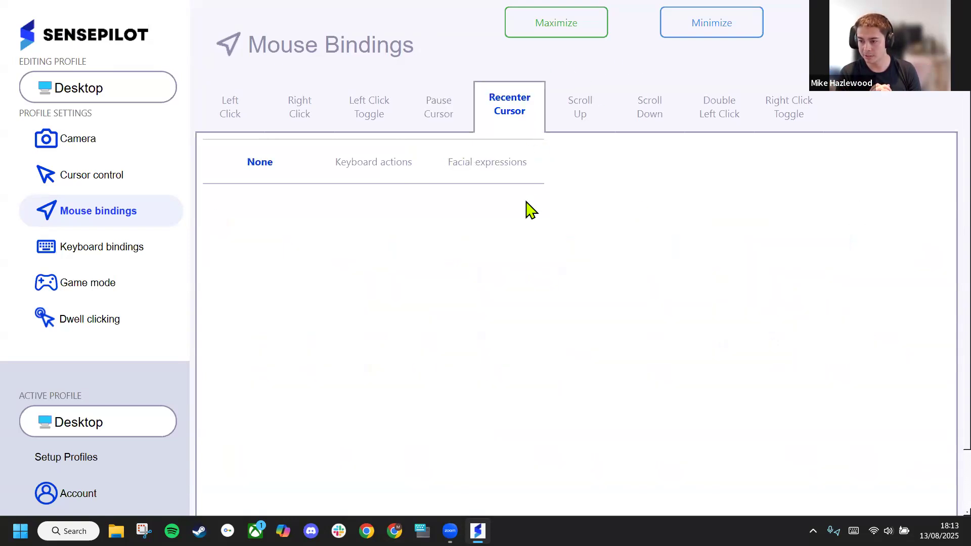
{"action": "left_click", "coordinate": [503, 174]}
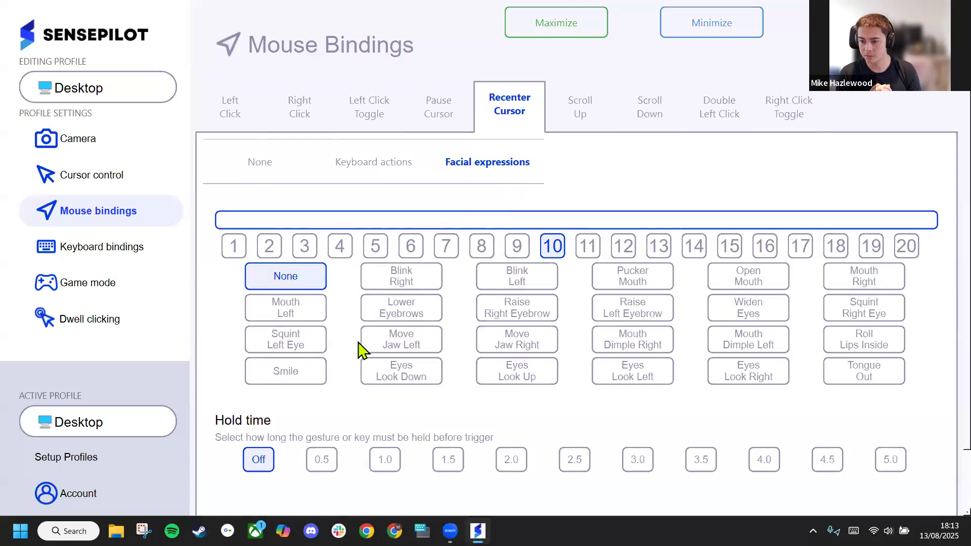
{"action": "left_click", "coordinate": [310, 374]}
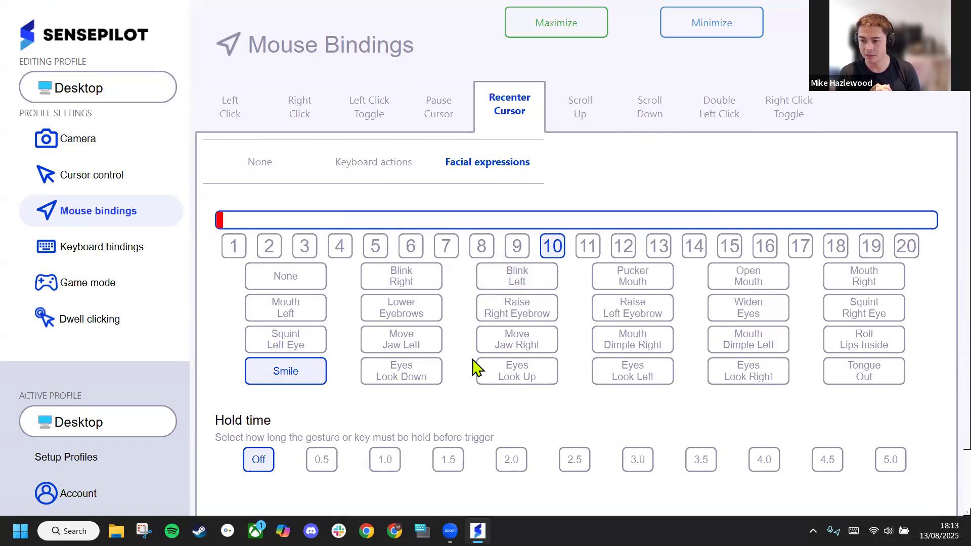
{"action": "left_click", "coordinate": [312, 291]}
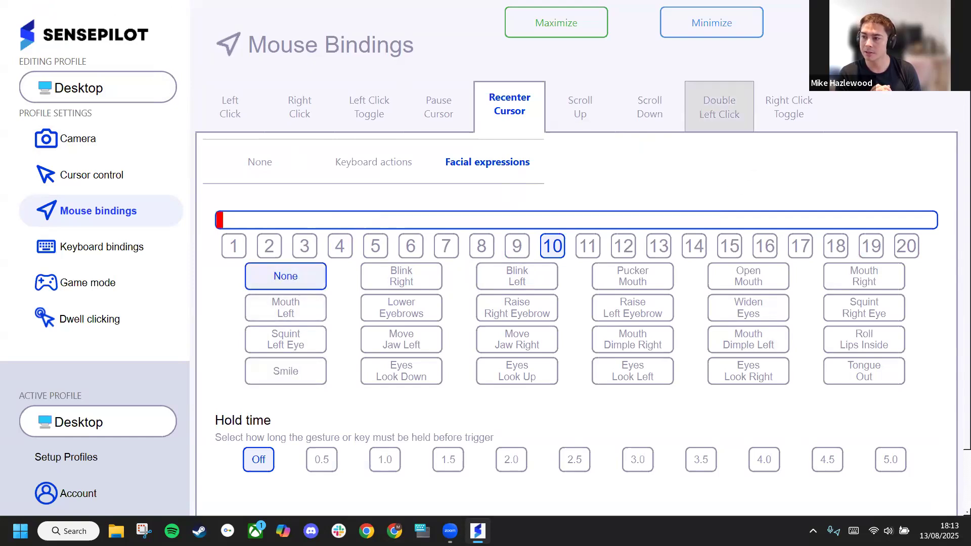
Assign the Smile expression to Scroll Up and Raise Right Eyebrow to Scroll Down
{"action": "left_click", "coordinate": [580, 133]}
{"action": "left_click", "coordinate": [483, 173]}
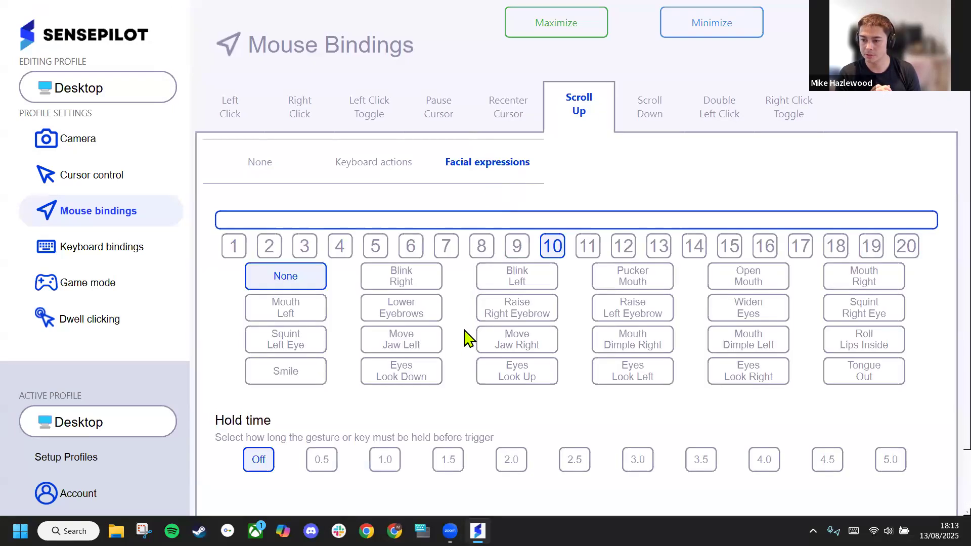
{"action": "left_click", "coordinate": [304, 383]}
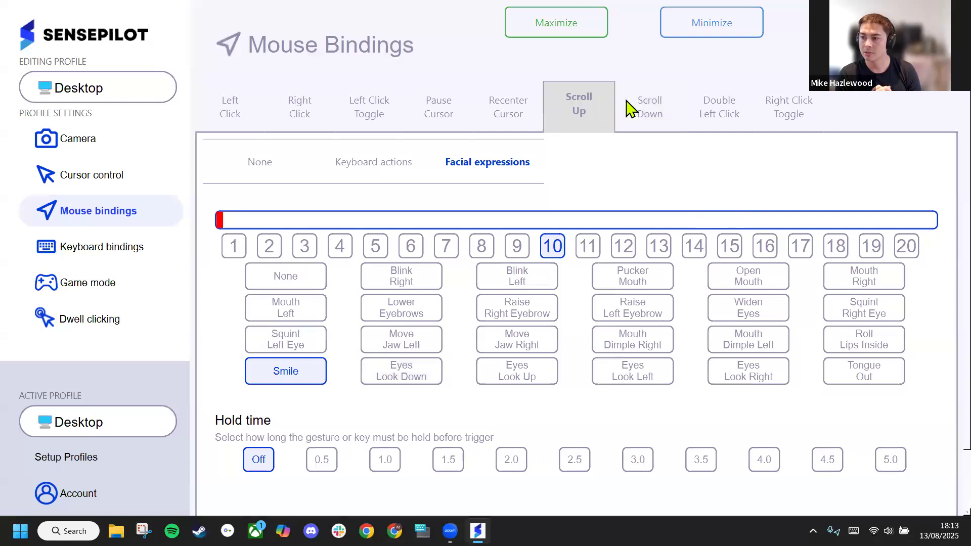
{"action": "left_click", "coordinate": [683, 104]}
{"action": "left_click", "coordinate": [516, 169]}
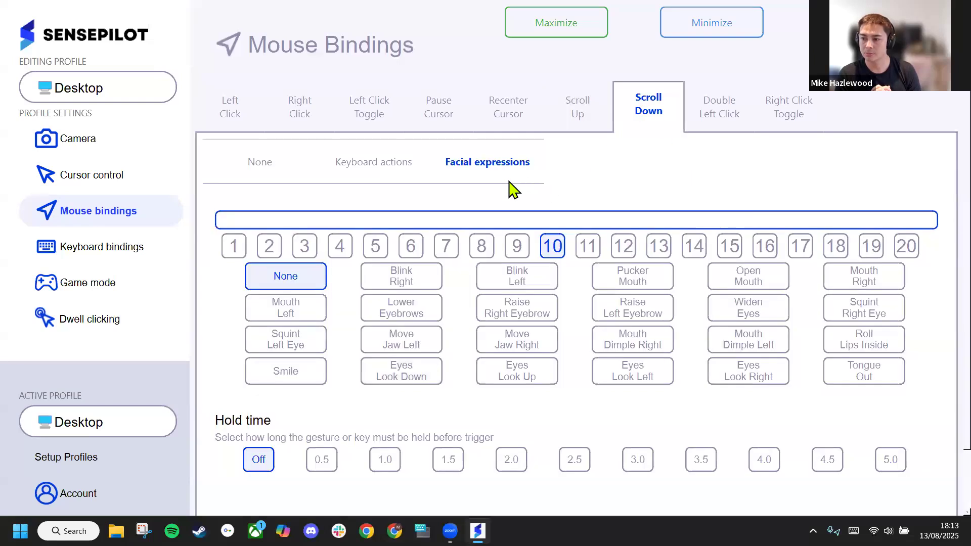
{"action": "left_click", "coordinate": [517, 322]}
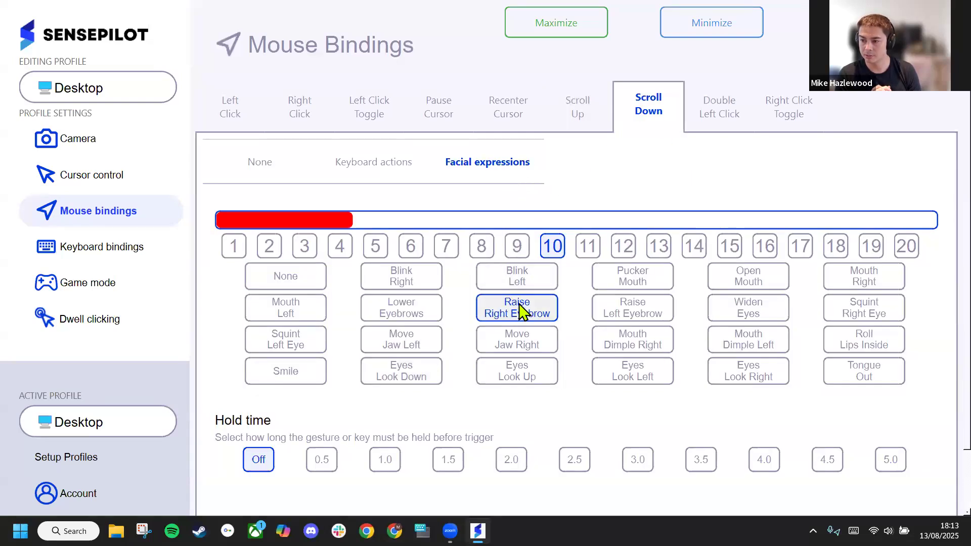
{"action": "scroll", "coordinate": [597, 220], "scroll_direction": "down", "scroll_amount": 1}
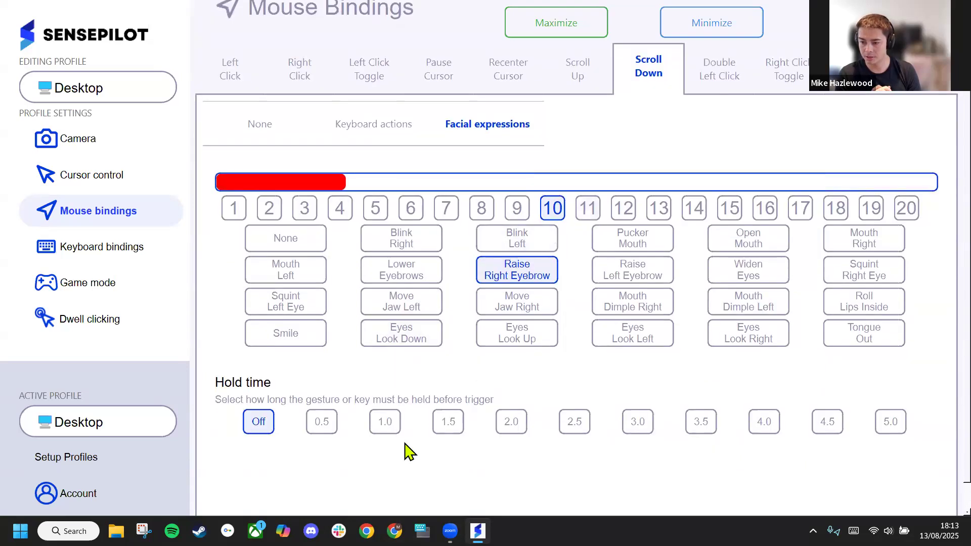
Switch to Chrome and open the bookmarked BBC News page
{"action": "left_click", "coordinate": [367, 531]}
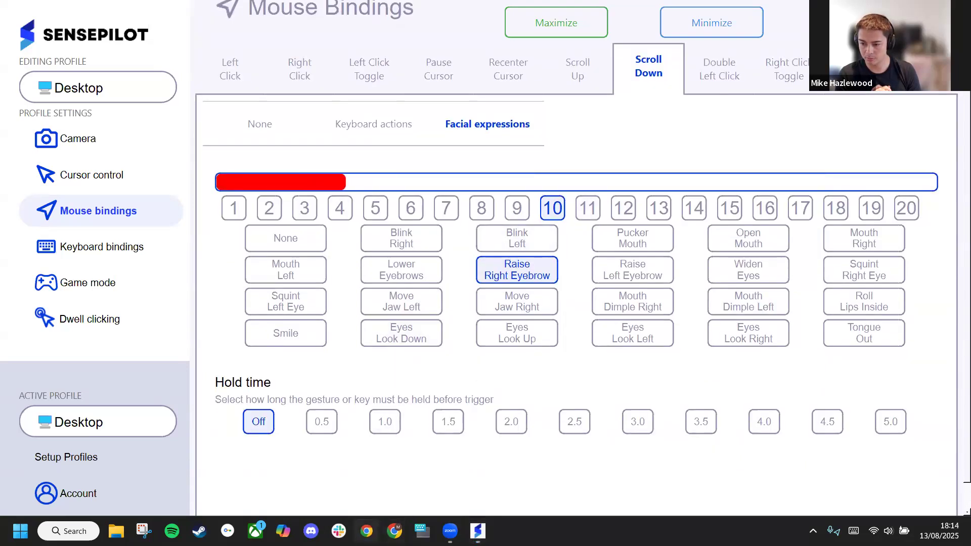
{"action": "left_click_drag", "start_coordinate": [431, 307], "coordinate": [439, 298]}
{"action": "left_click", "coordinate": [435, 299]}
{"action": "left_click", "coordinate": [437, 301]}
{"action": "left_click", "coordinate": [439, 301]}
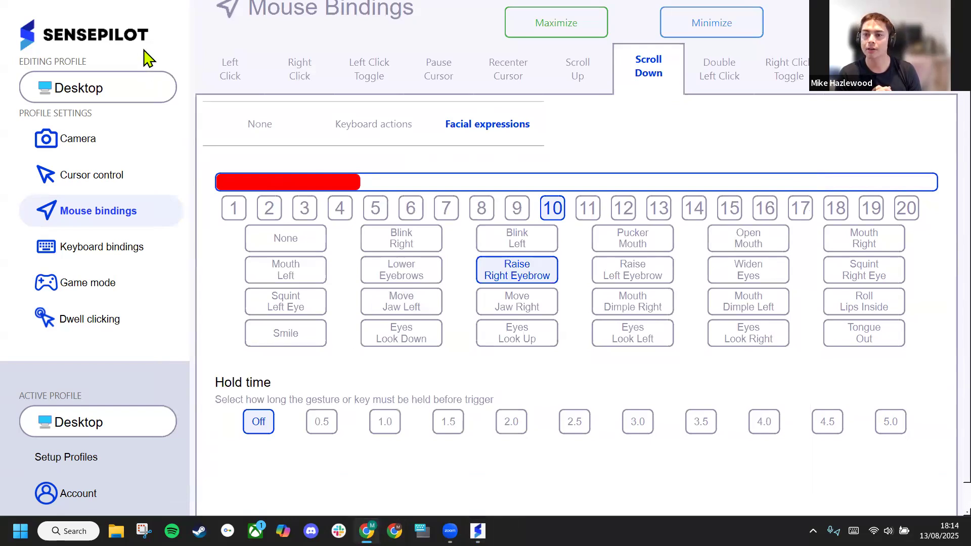
{"action": "left_click", "coordinate": [105, 68]}
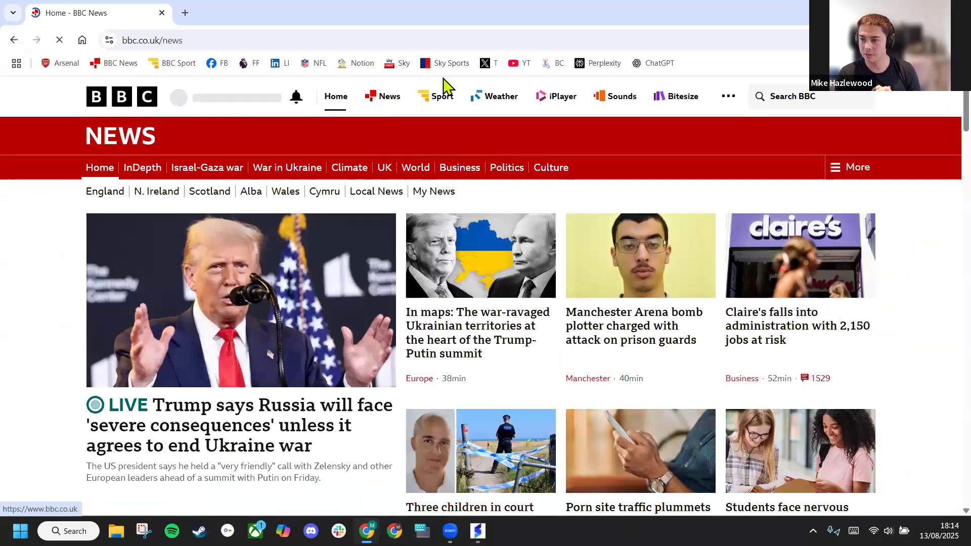
Open BBC Weather, look through the UK summary page and examine the London forecast
{"action": "left_click", "coordinate": [501, 104]}
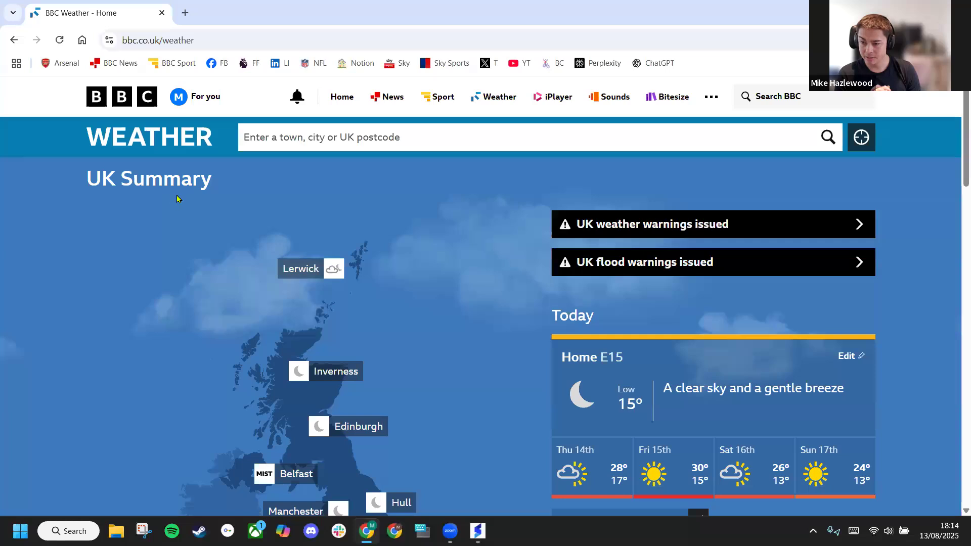
{"action": "scroll", "coordinate": [178, 202], "scroll_direction": "down", "scroll_amount": 4}
{"action": "scroll", "coordinate": [183, 203], "scroll_direction": "down", "scroll_amount": 5}
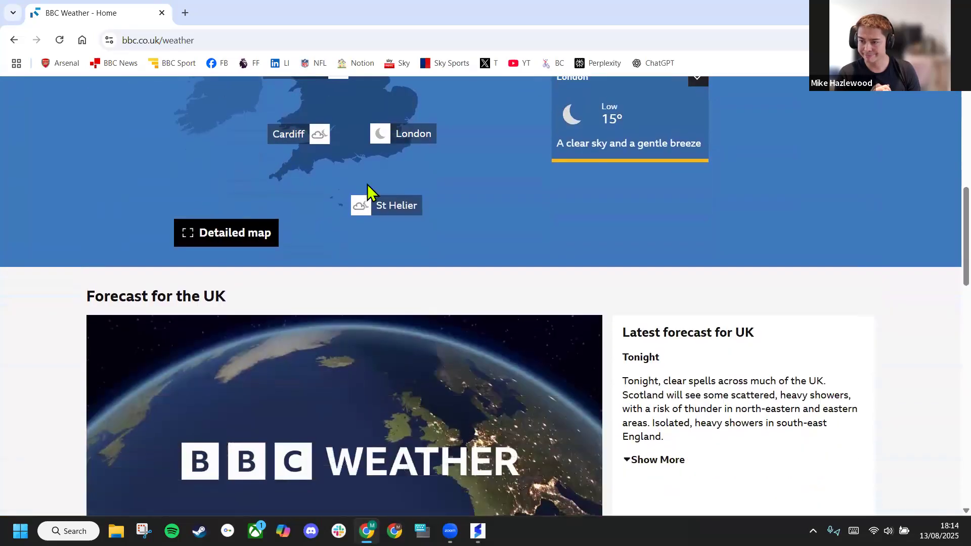
{"action": "scroll", "coordinate": [369, 187], "scroll_direction": "up", "scroll_amount": 3}
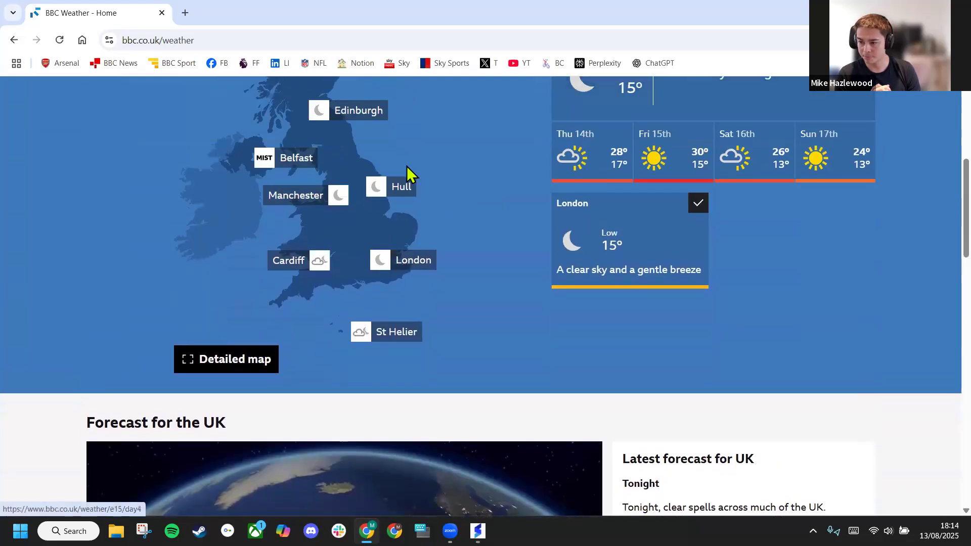
{"action": "left_click", "coordinate": [414, 261]}
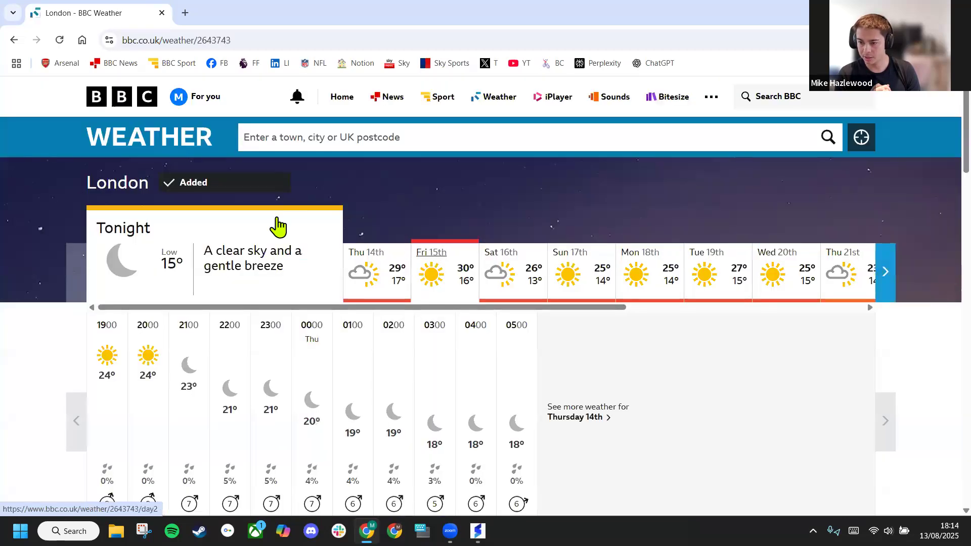
{"action": "scroll", "coordinate": [177, 182], "scroll_direction": "down", "scroll_amount": 4}
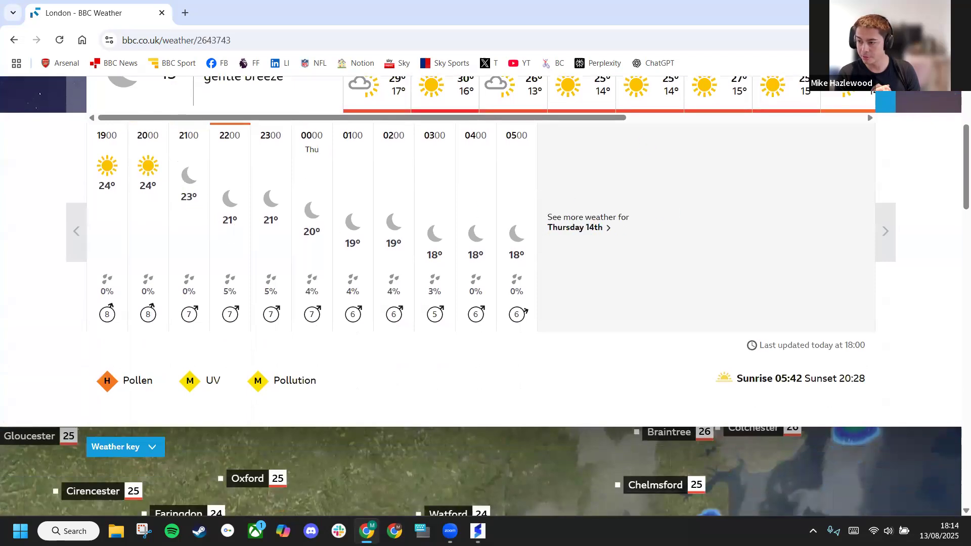
Switch back to SensePilot, turn on dwell clicking and set the dwell time to 0.5
{"action": "key", "text": "alt+Tab"}
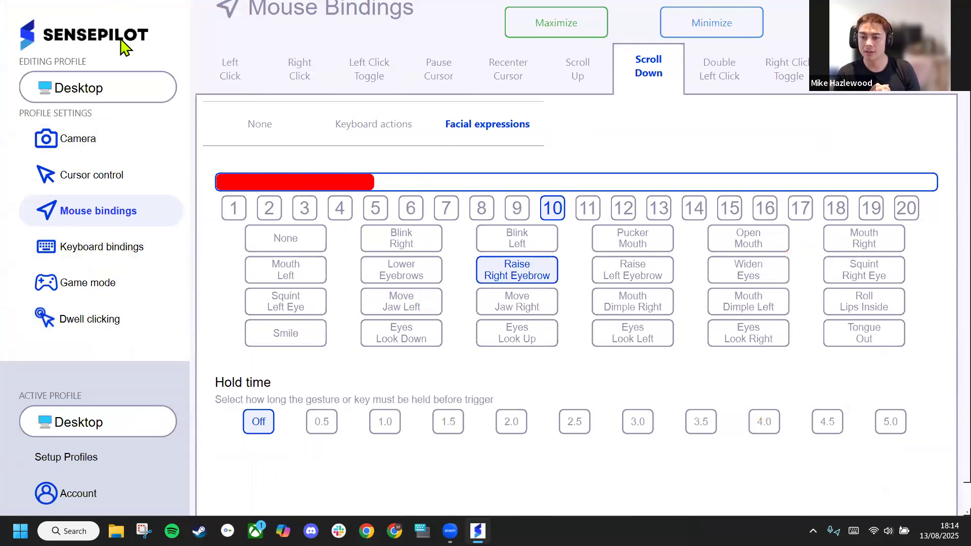
{"action": "left_click", "coordinate": [104, 326]}
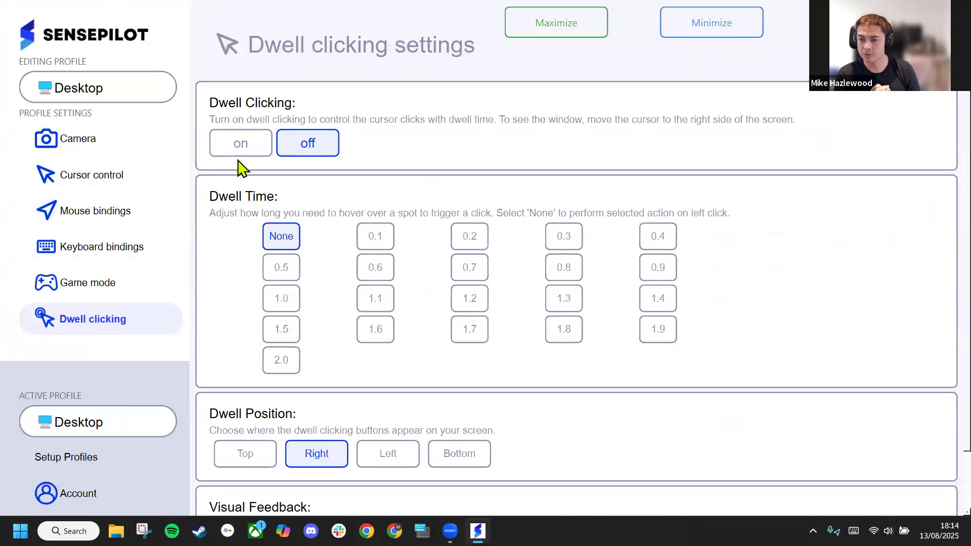
{"action": "left_click", "coordinate": [244, 143]}
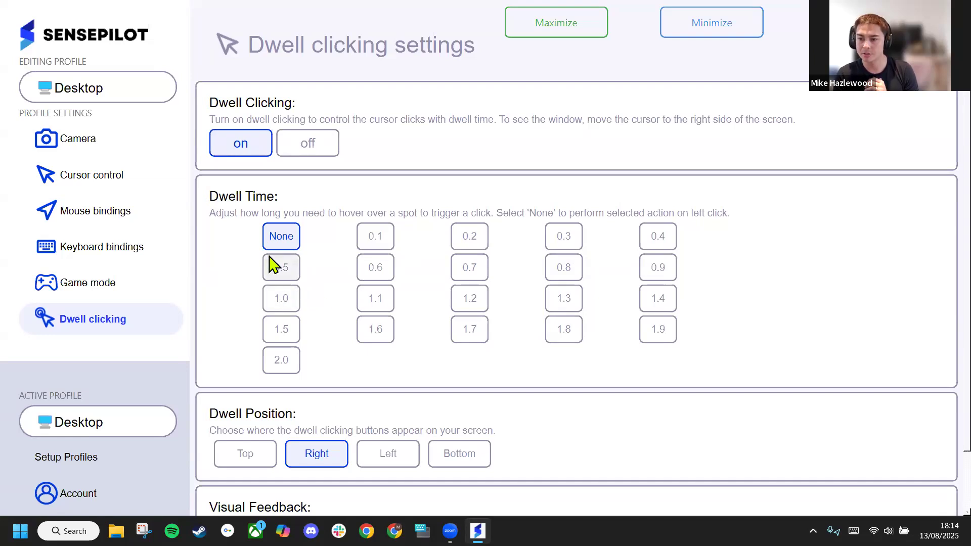
{"action": "left_click", "coordinate": [295, 273]}
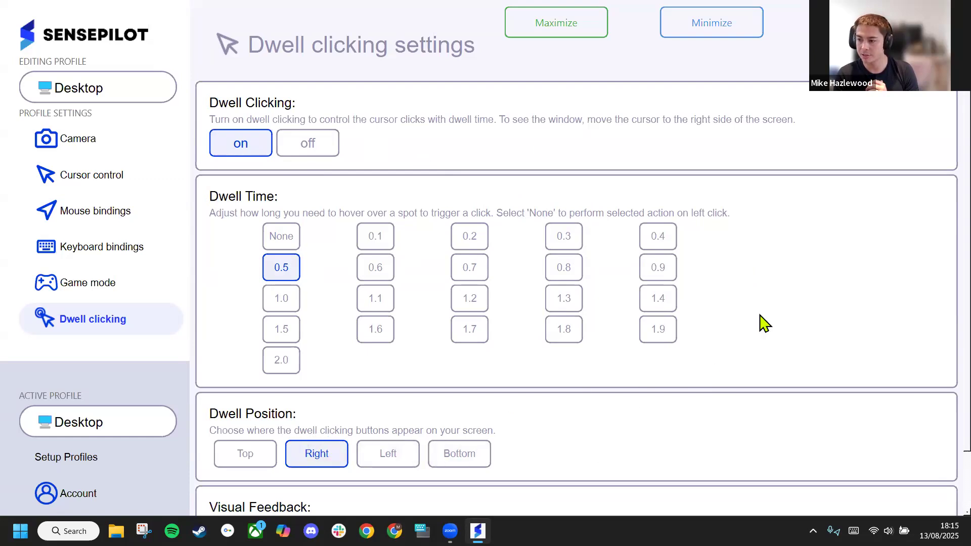
Bring up the dwell clicking panel, go over its click actions and select Right click
{"action": "mouse_move", "coordinate": [938, 256]}
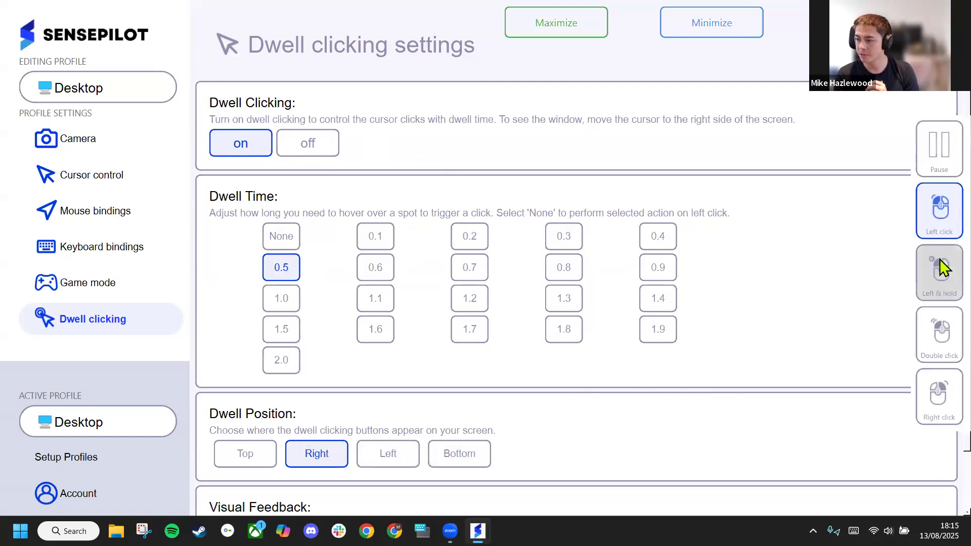
{"action": "left_click", "coordinate": [939, 294]}
{"action": "left_click", "coordinate": [934, 331]}
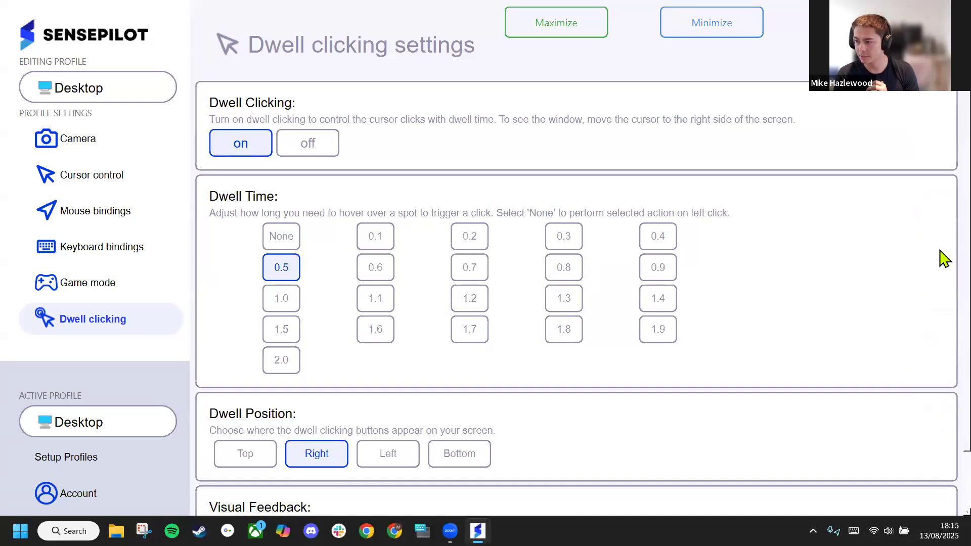
{"action": "mouse_move", "coordinate": [944, 273]}
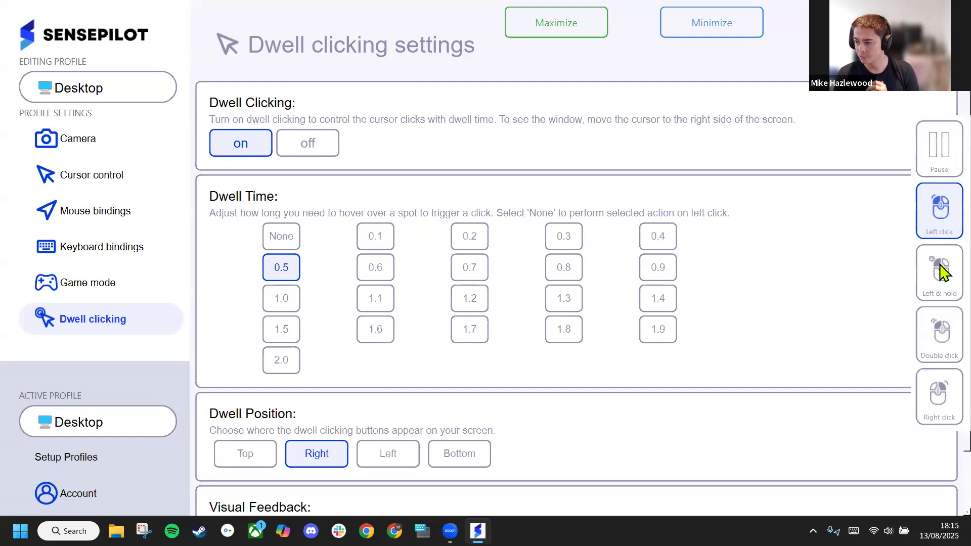
{"action": "left_click", "coordinate": [925, 413]}
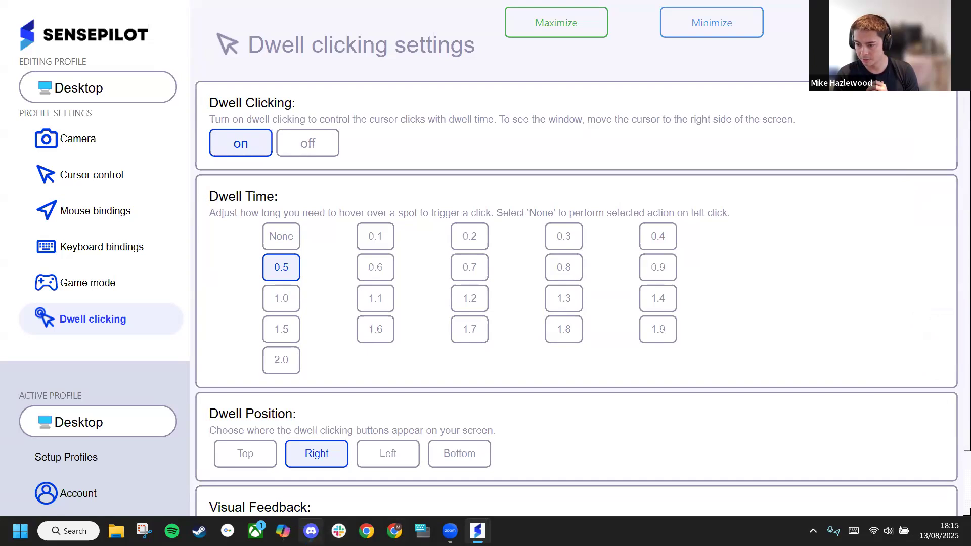
Try the Left and Bottom dwell positions for the dwell clicking panel, and set the position back to Right
{"action": "left_click", "coordinate": [309, 524]}
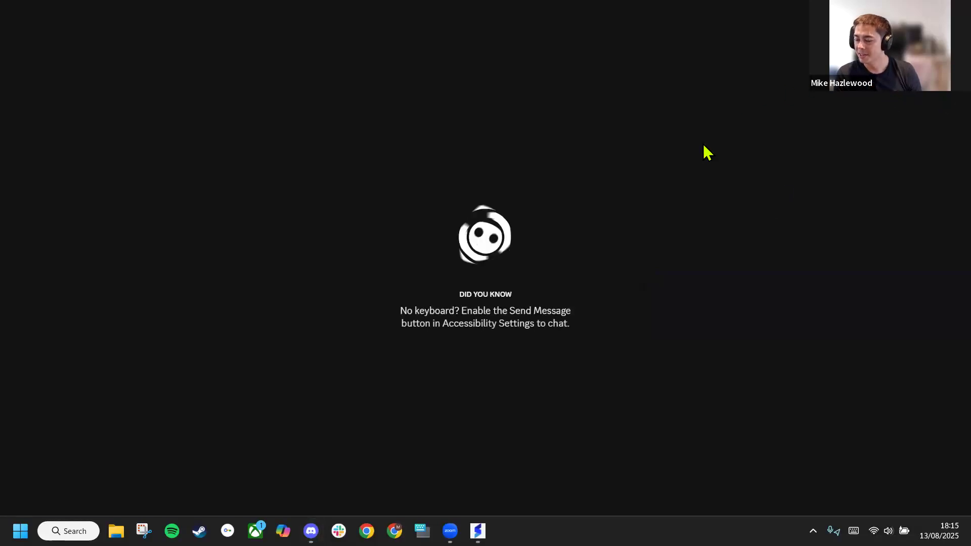
{"action": "left_click", "coordinate": [958, 8]}
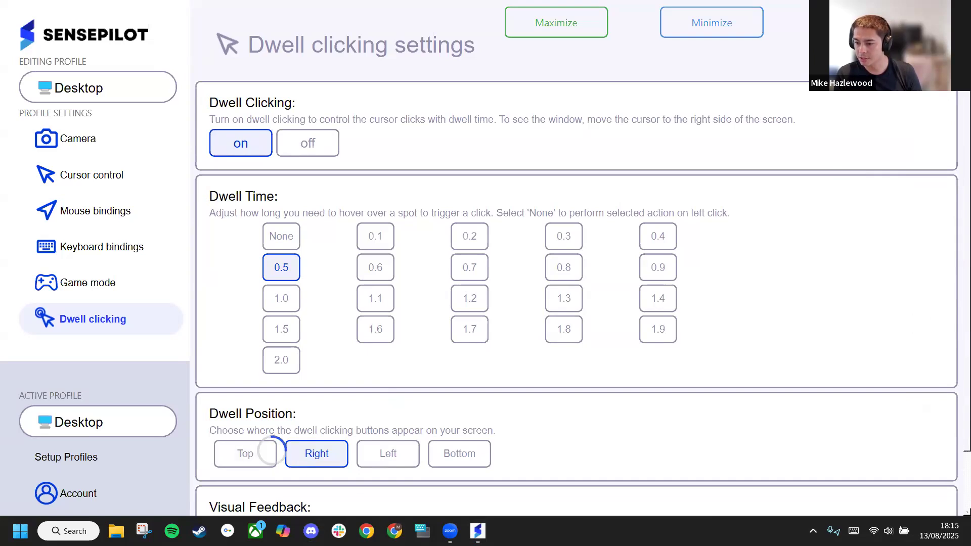
{"action": "left_click", "coordinate": [411, 461]}
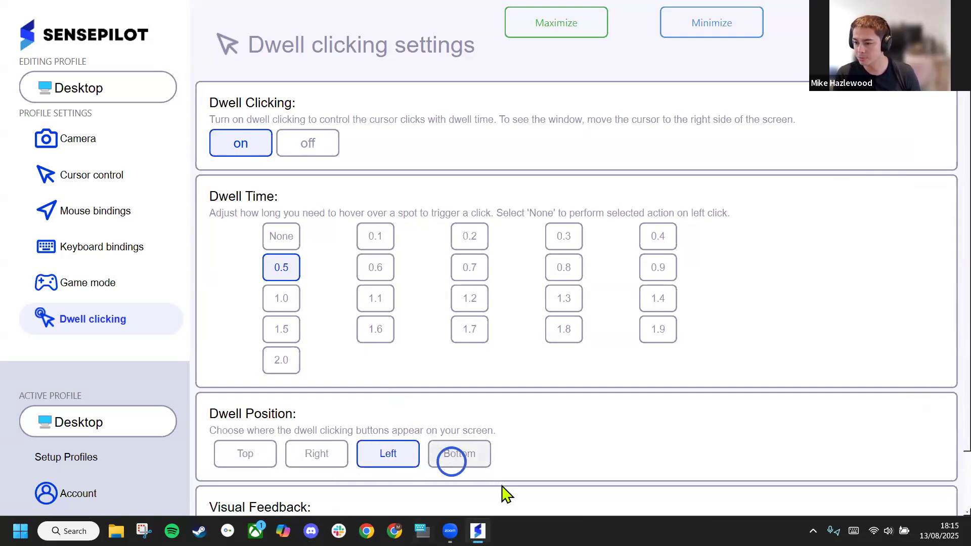
{"action": "left_click", "coordinate": [471, 458]}
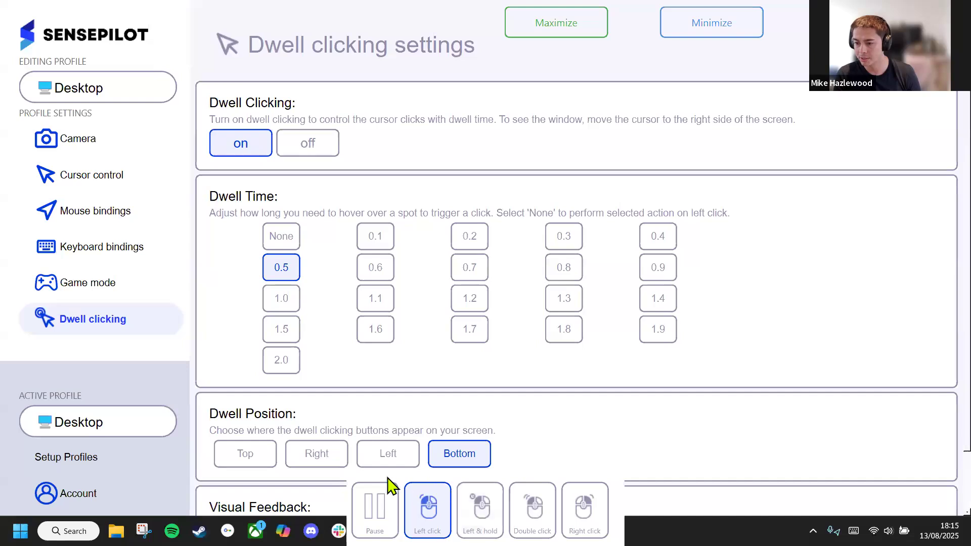
{"action": "left_click", "coordinate": [324, 455]}
{"action": "mouse_move", "coordinate": [939, 217]}
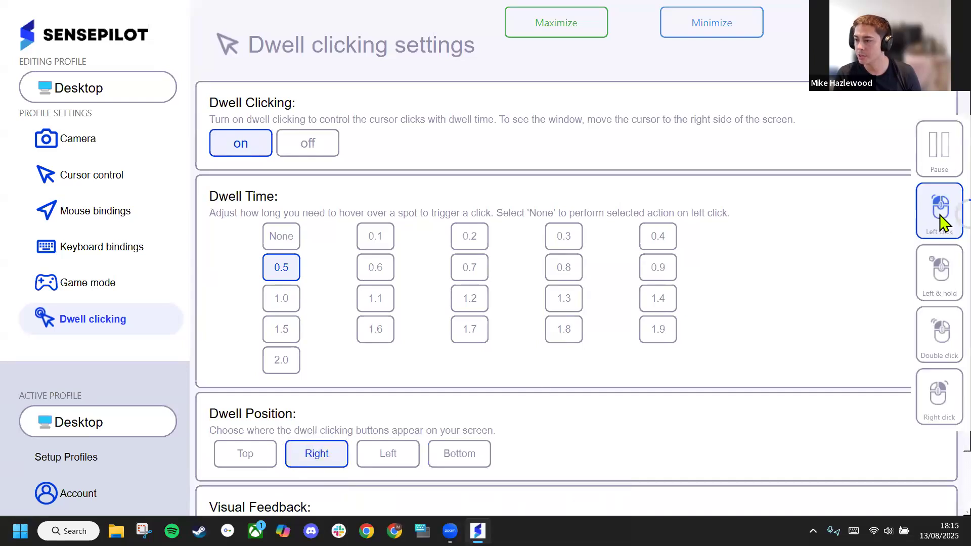
Pause and resume dwell clicking from its on-screen panel, and turn dwell clicking off in the settings
{"action": "left_click", "coordinate": [940, 139]}
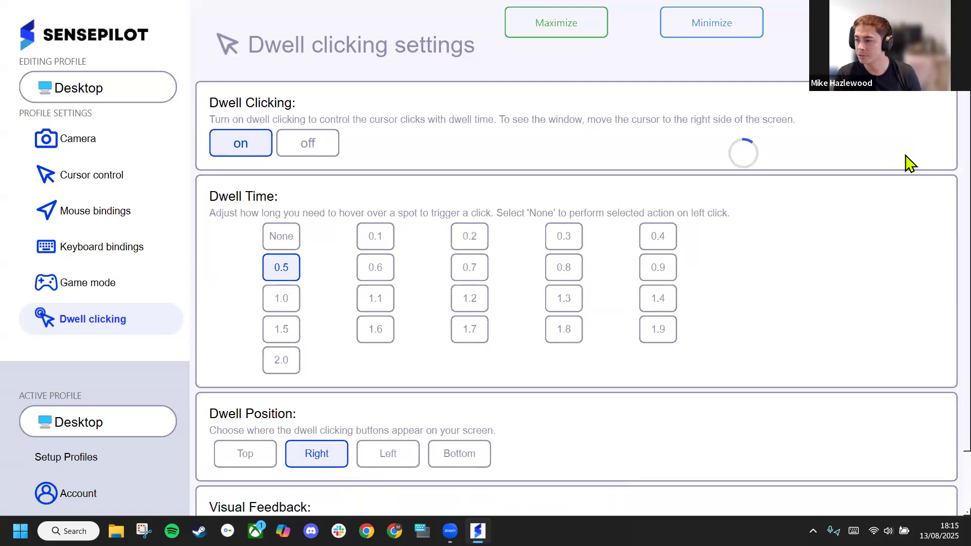
{"action": "left_click", "coordinate": [940, 161]}
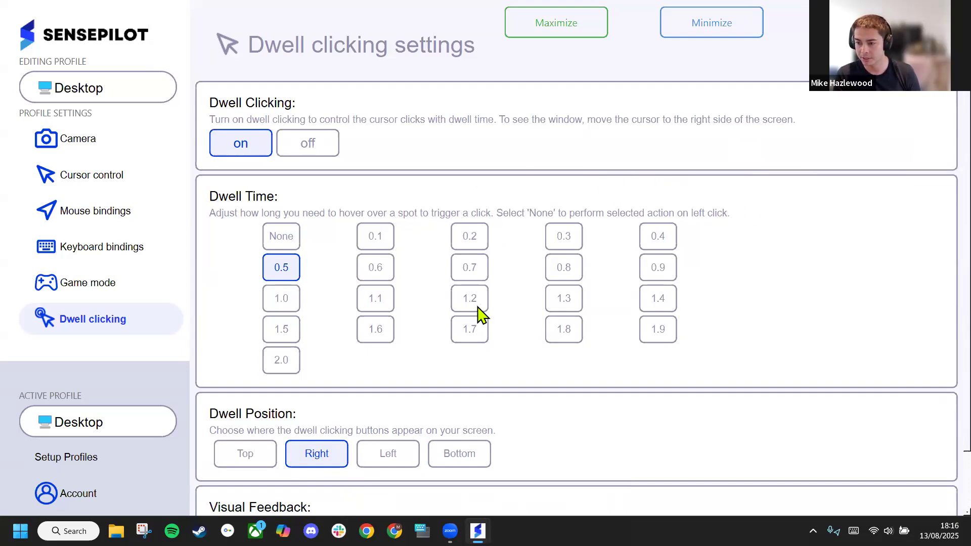
{"action": "mouse_move", "coordinate": [939, 169]}
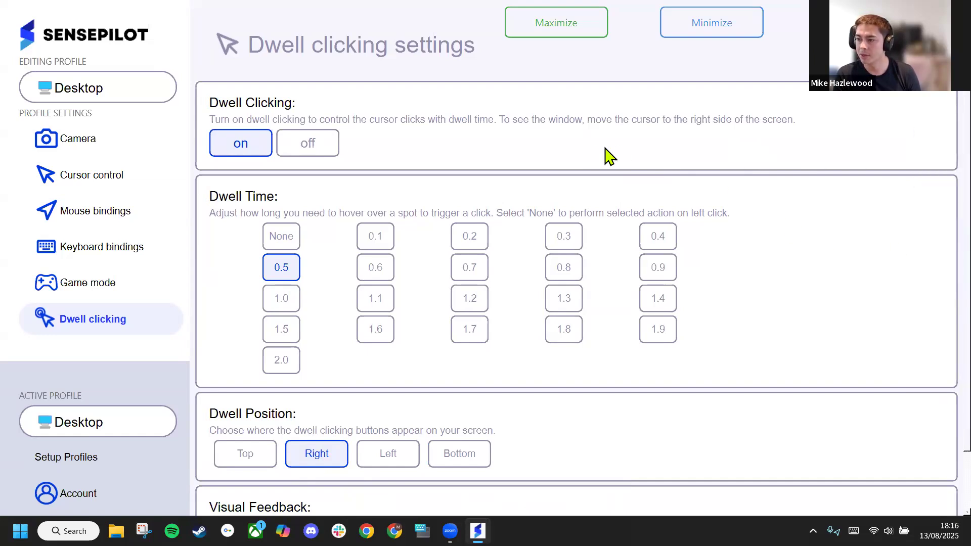
{"action": "left_click", "coordinate": [309, 147]}
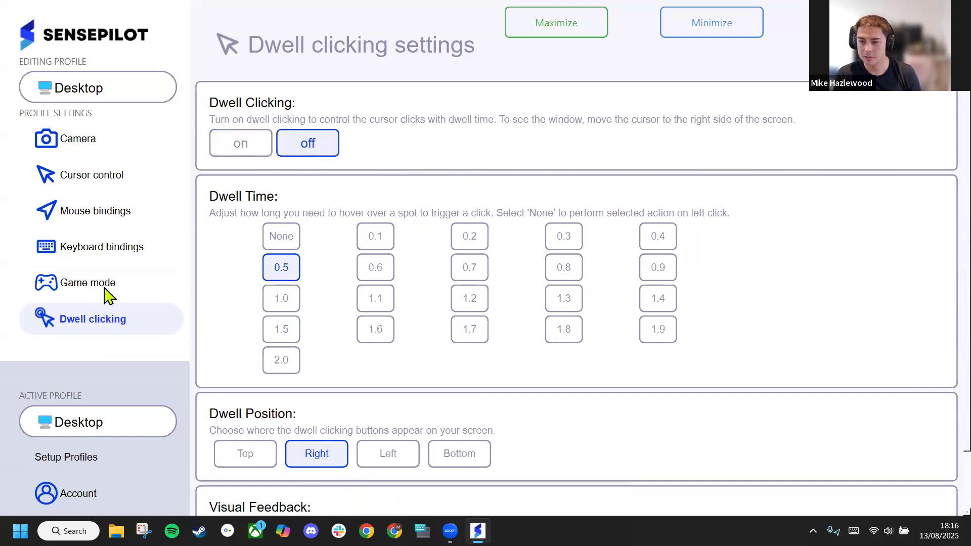
Add a new keyboard binding for the Esc key using the On-Screen Keyboard, and save it
{"action": "left_click", "coordinate": [129, 259]}
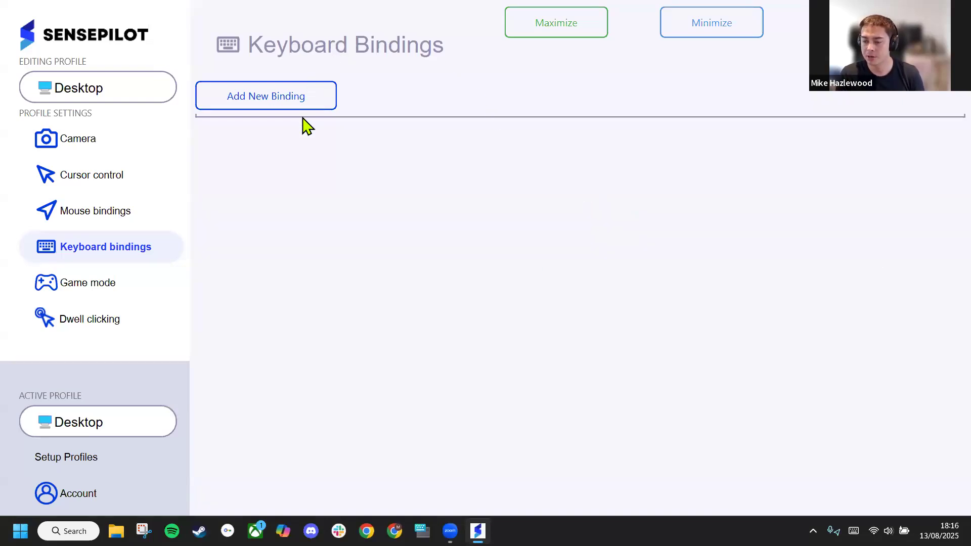
{"action": "left_click", "coordinate": [289, 101]}
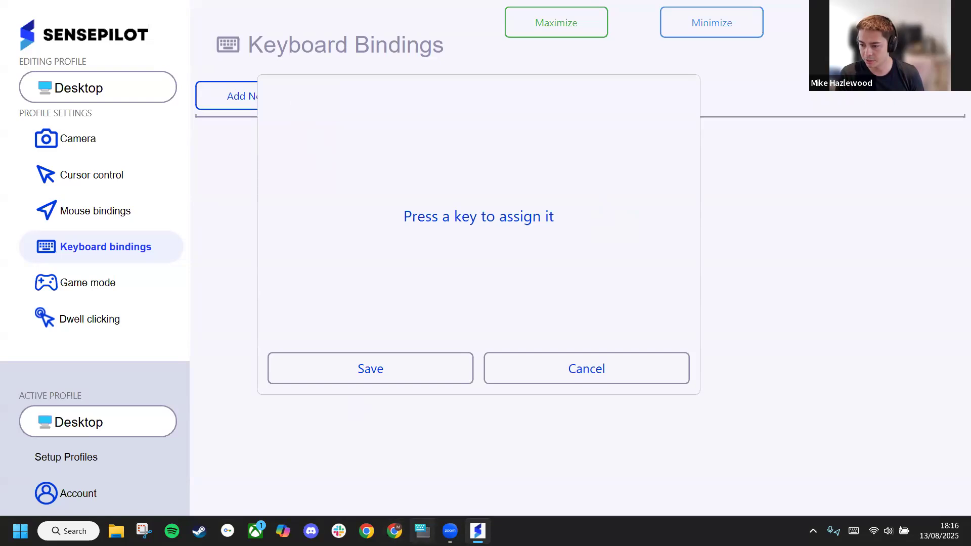
{"action": "left_click", "coordinate": [422, 531]}
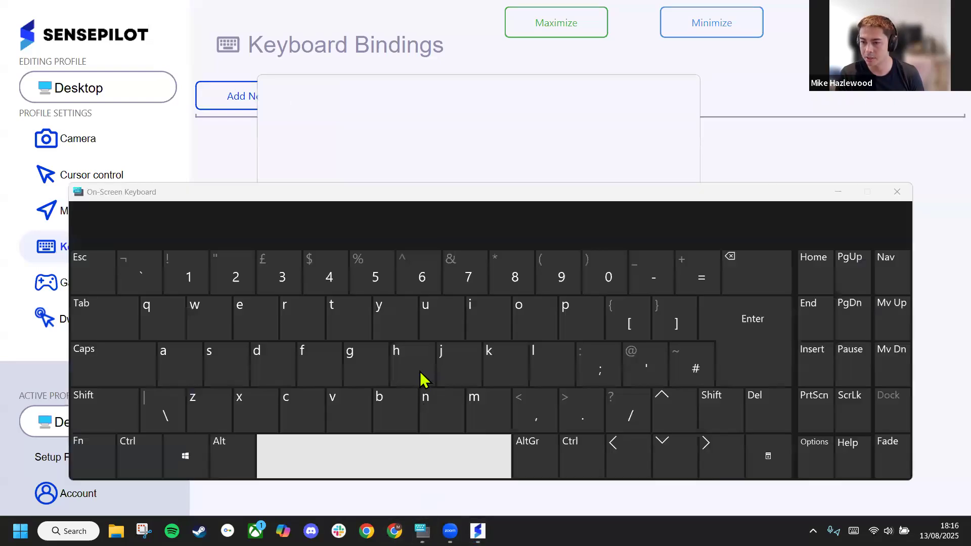
{"action": "left_click", "coordinate": [86, 265]}
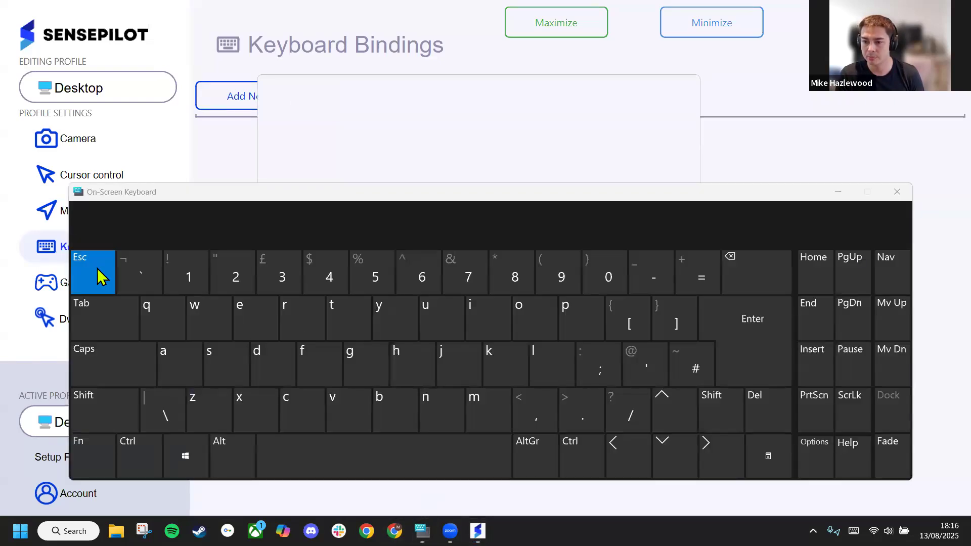
{"action": "left_click", "coordinate": [896, 191]}
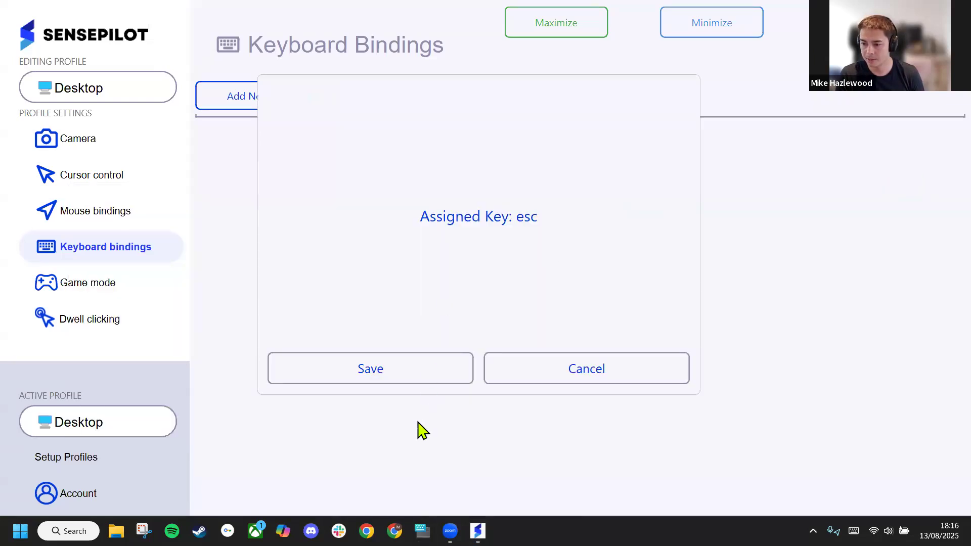
{"action": "left_click", "coordinate": [399, 372]}
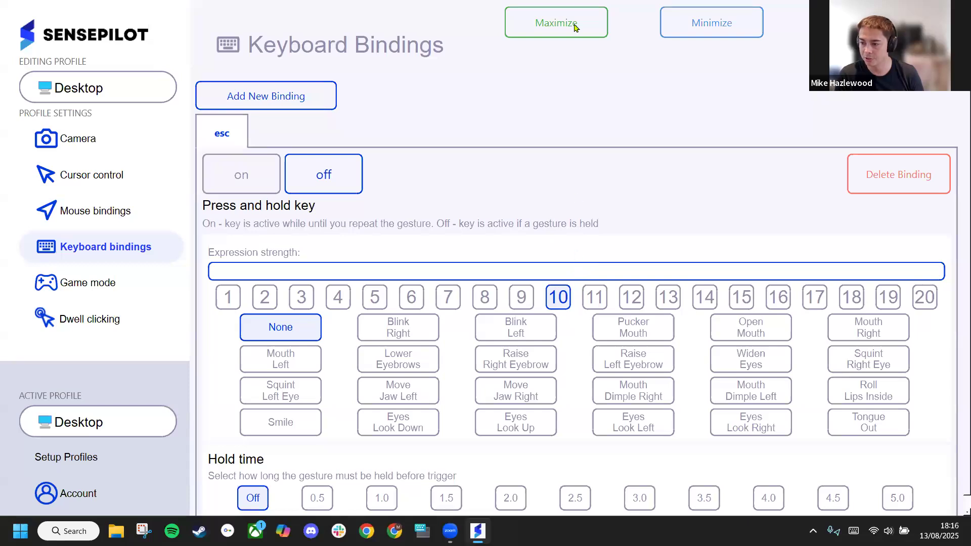
Assign the Open Mouth gesture to the esc binding with a hold time of 1.0
{"action": "left_click", "coordinate": [759, 336]}
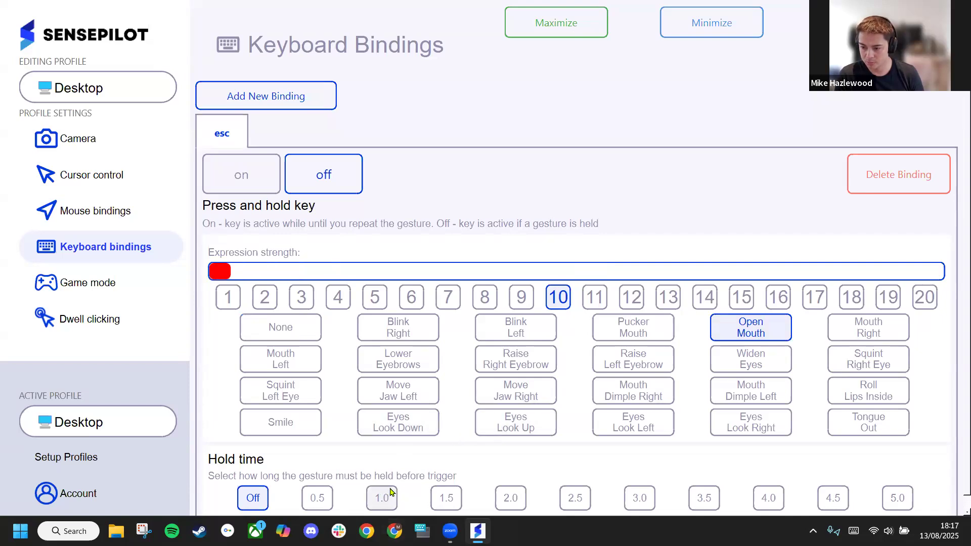
{"action": "left_click", "coordinate": [391, 492]}
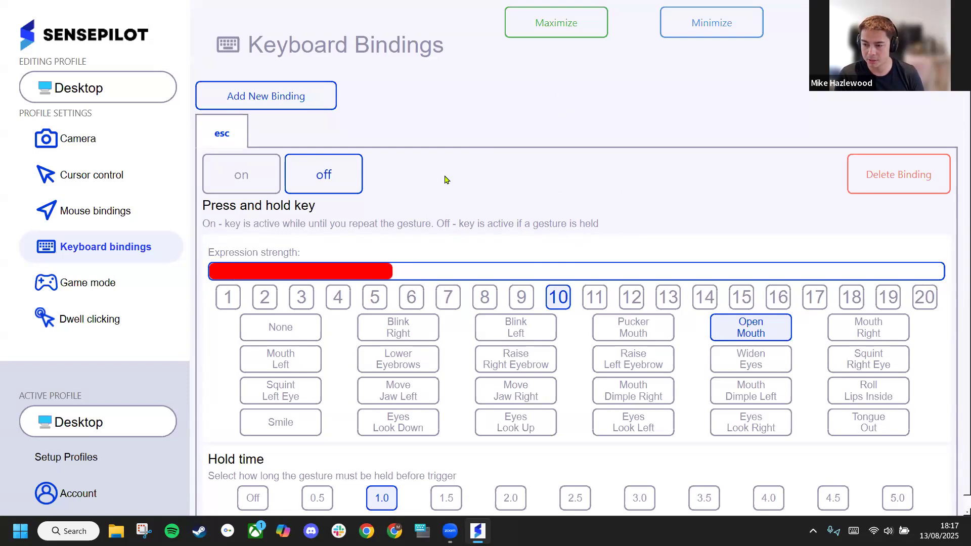
{"action": "scroll", "coordinate": [610, 240], "scroll_direction": "down", "scroll_amount": 1}
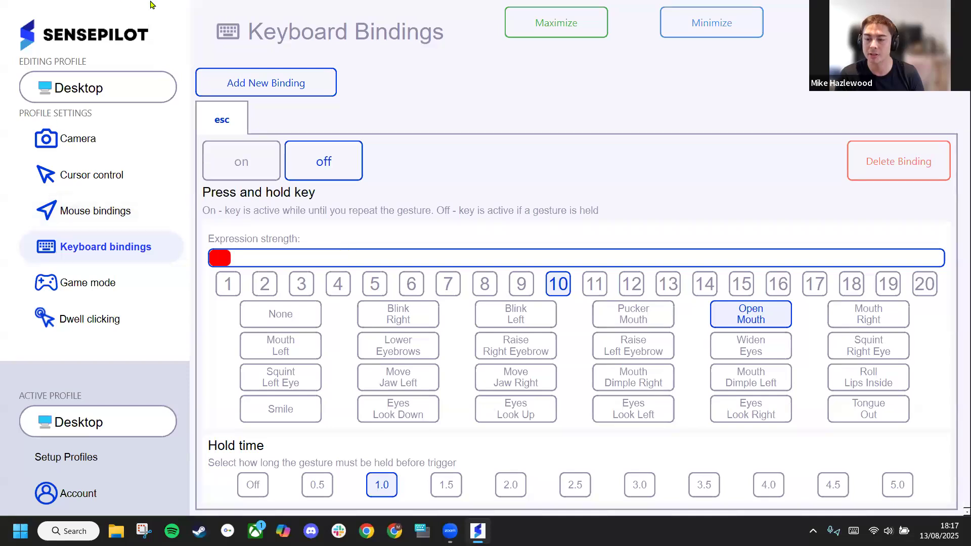
Turn on game mode and adjust the limits of the horizontal and vertical cursor movement ranges
{"action": "left_click", "coordinate": [131, 289]}
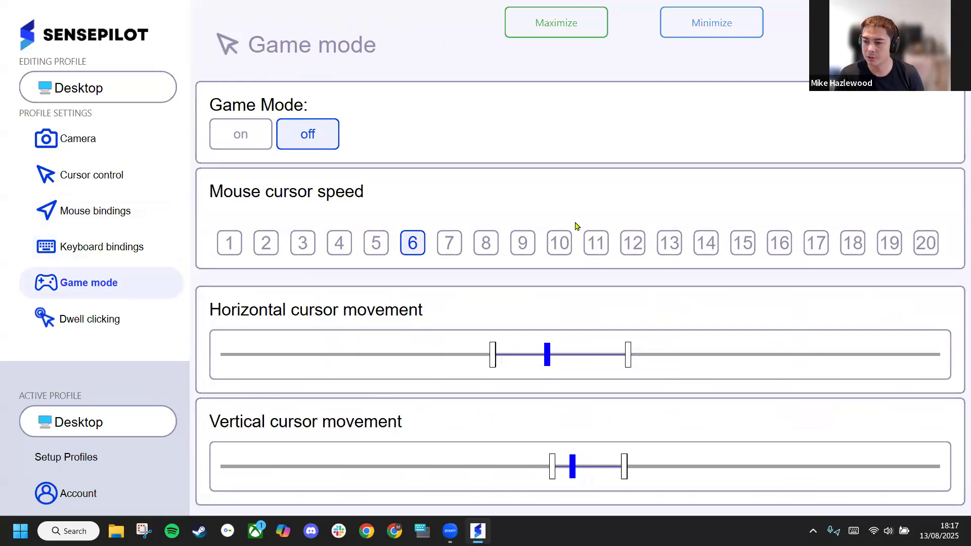
{"action": "left_click", "coordinate": [239, 132]}
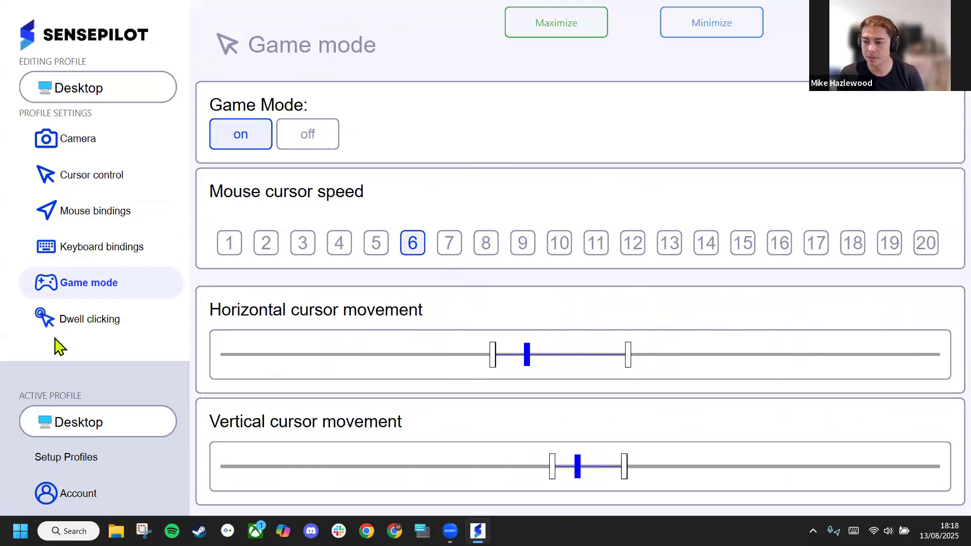
{"action": "left_click_drag", "start_coordinate": [511, 356], "coordinate": [592, 345]}
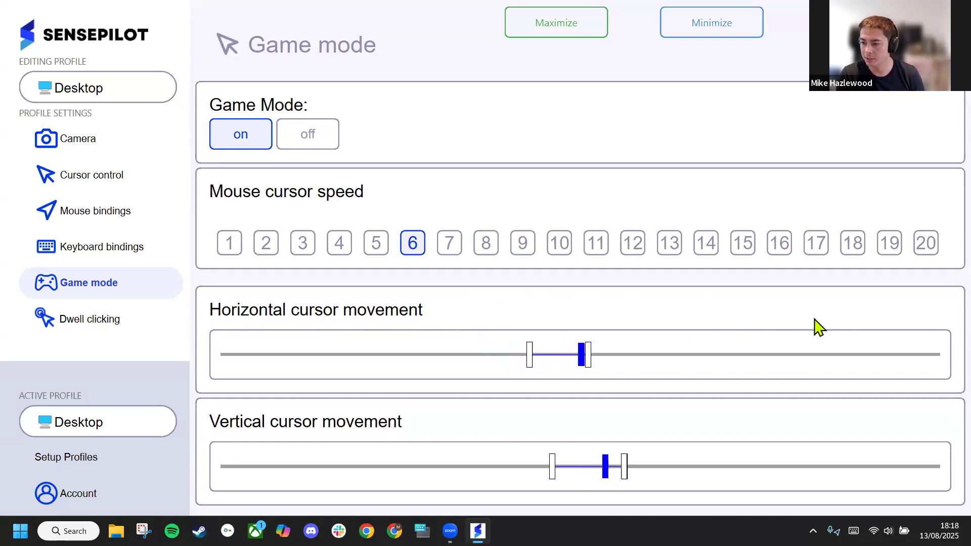
{"action": "left_click", "coordinate": [628, 337]}
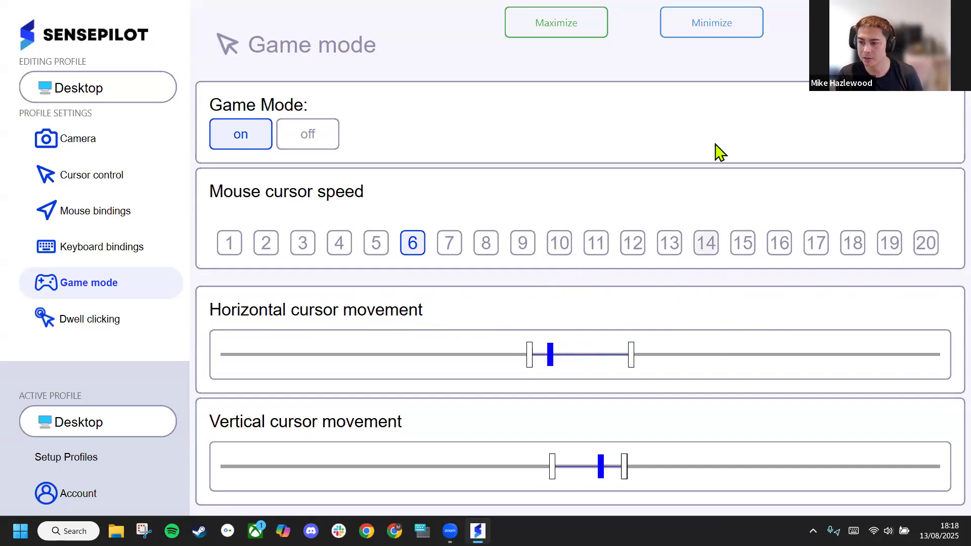
{"action": "left_click", "coordinate": [534, 473]}
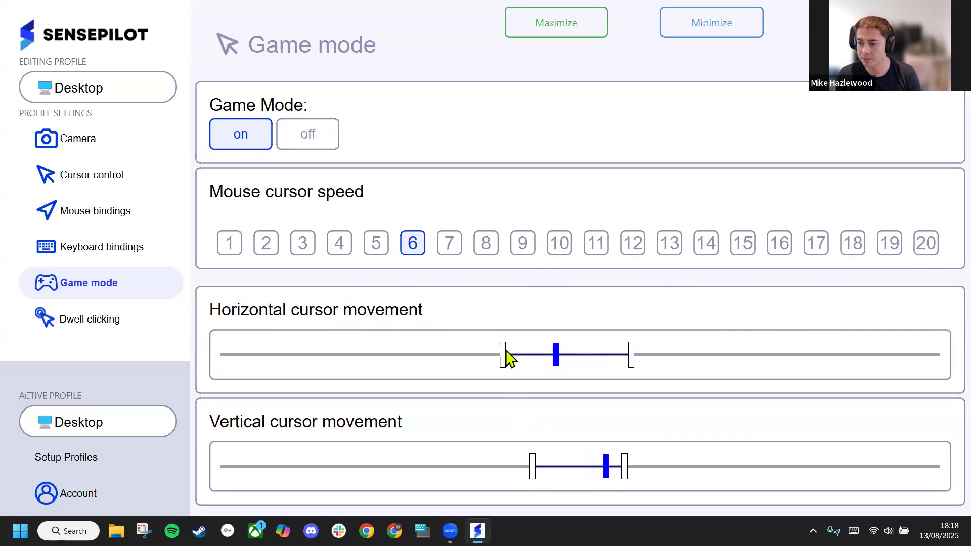
Turn off headtracking cursor control and widen game mode's vertical cursor movement range at its lower limit
{"action": "left_click", "coordinate": [144, 183]}
{"action": "left_click", "coordinate": [338, 174]}
{"action": "left_click", "coordinate": [148, 282]}
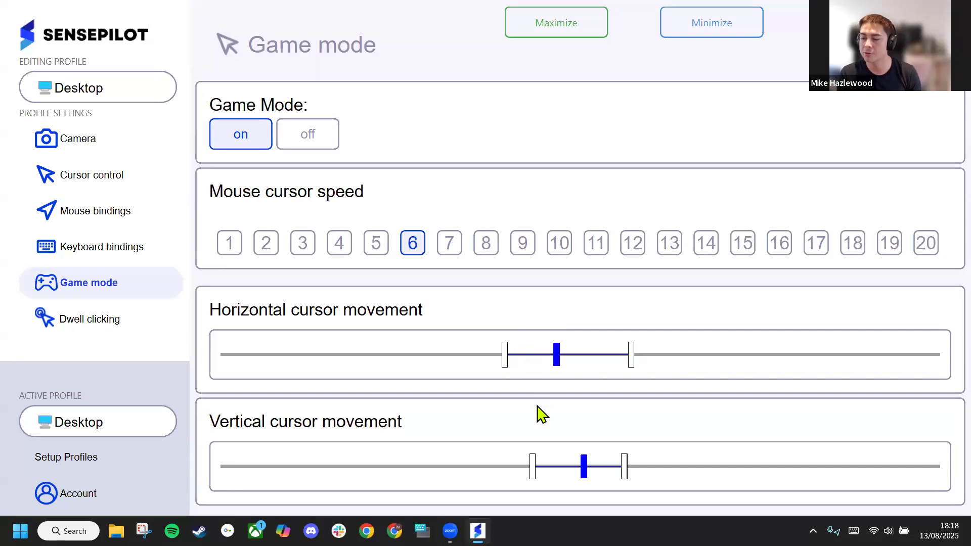
{"action": "left_click", "coordinate": [505, 466]}
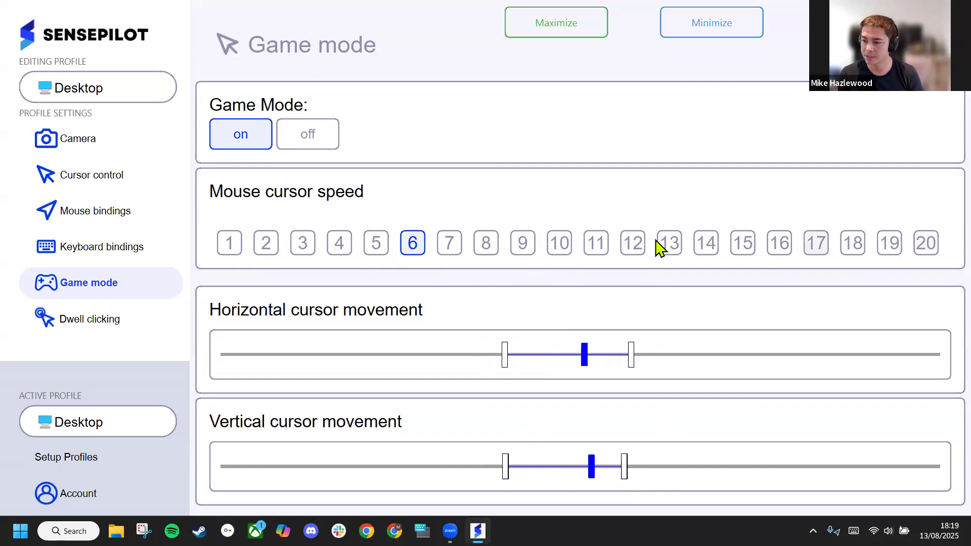
Turn off game mode and switch headtracking cursor control back on
{"action": "left_click", "coordinate": [316, 138]}
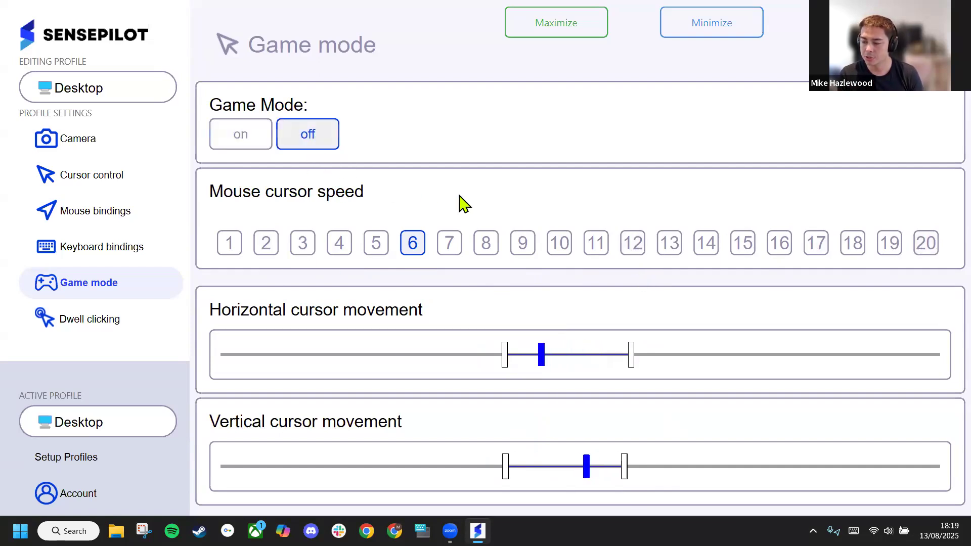
{"action": "left_click", "coordinate": [119, 177]}
{"action": "left_click", "coordinate": [264, 167]}
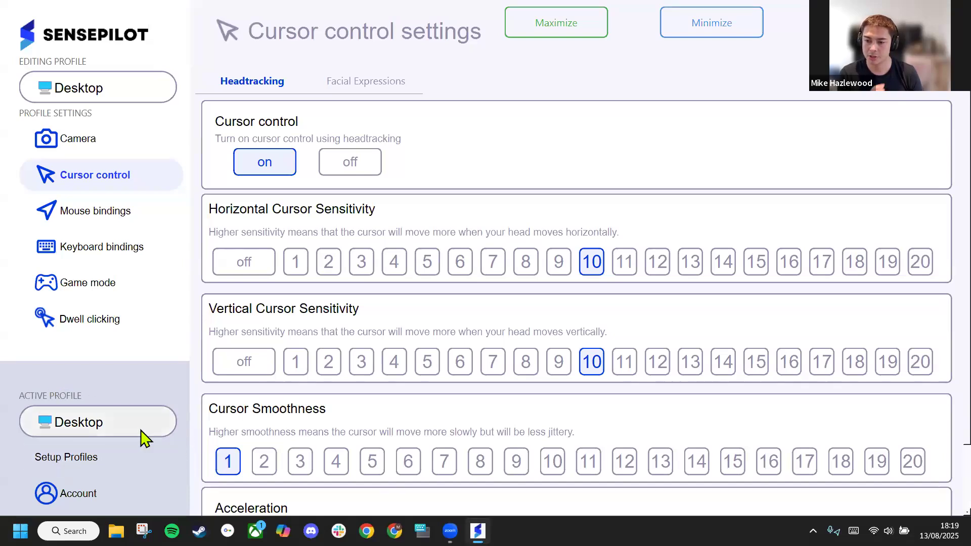
Review the Desktop profile's settings summary and the list of profiles available as the active profile
{"action": "left_click", "coordinate": [108, 451]}
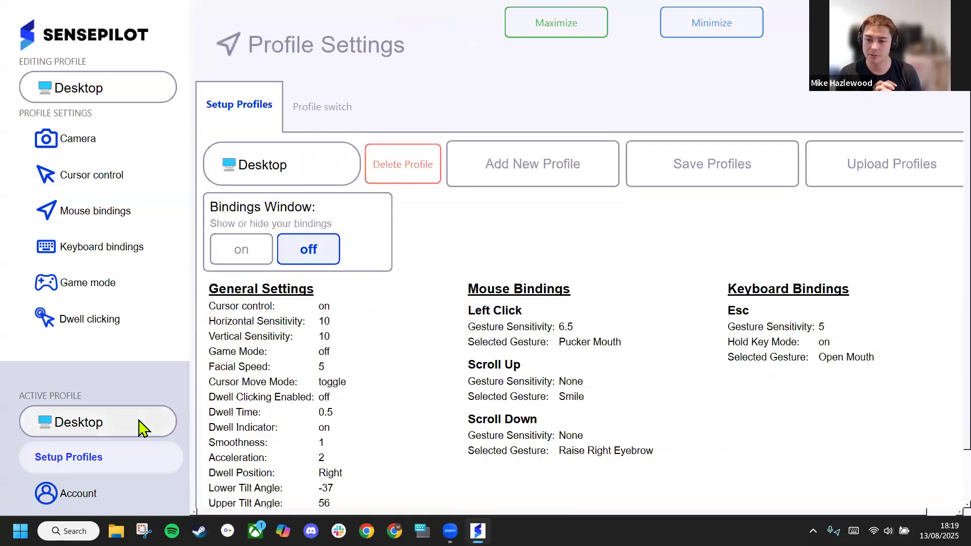
{"action": "left_click", "coordinate": [132, 431]}
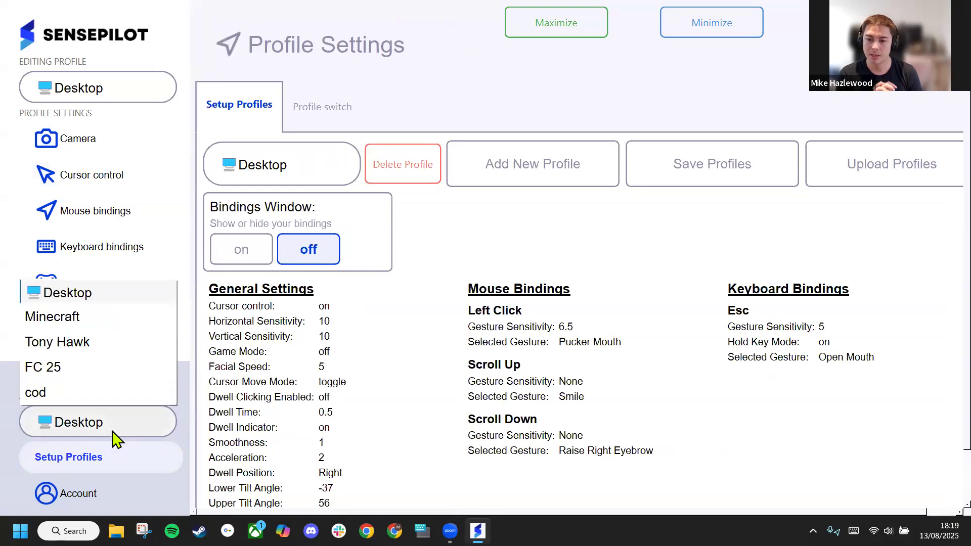
{"action": "left_click", "coordinate": [125, 434]}
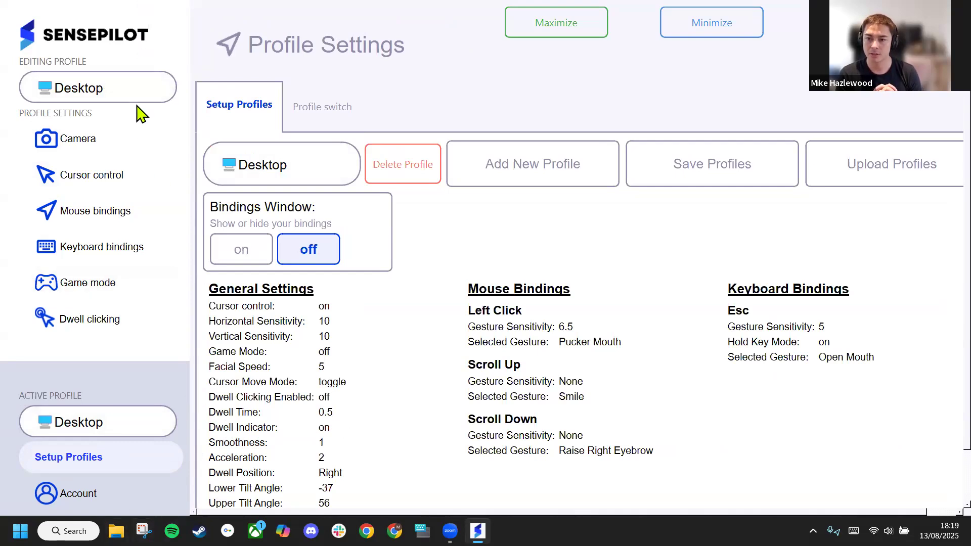
Select Minecraft as the profile to edit, and review its mouse bindings and its e and w keyboard bindings
{"action": "left_click", "coordinate": [112, 91]}
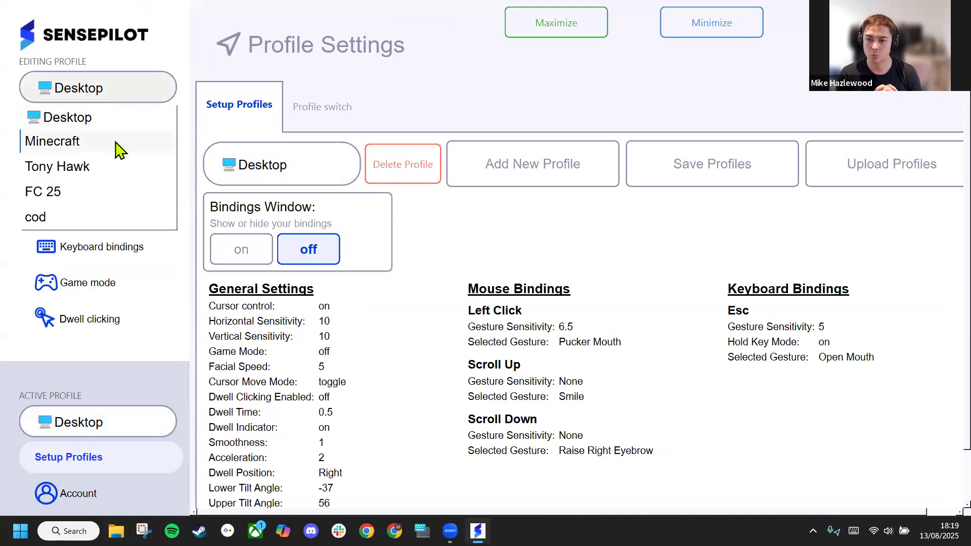
{"action": "left_click", "coordinate": [119, 151]}
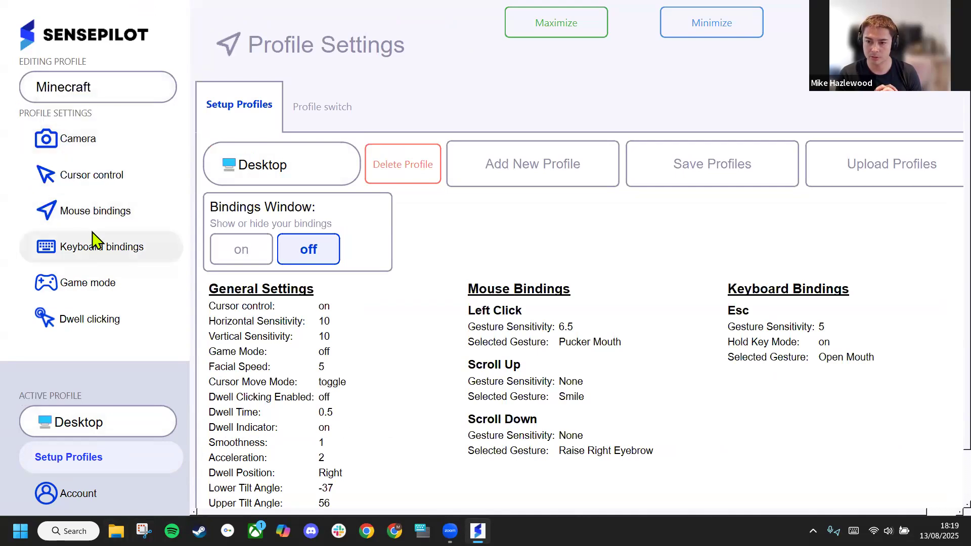
{"action": "left_click", "coordinate": [101, 217]}
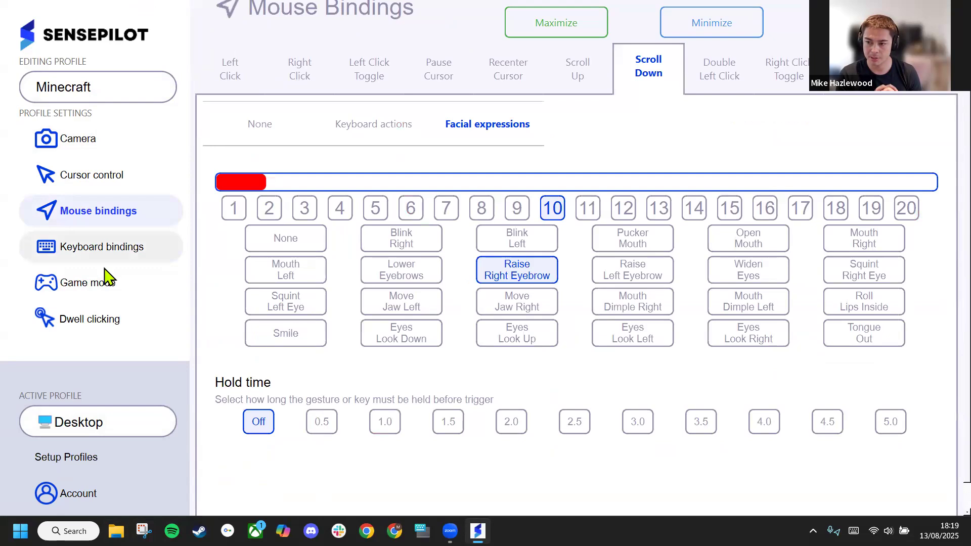
{"action": "left_click", "coordinate": [84, 248]}
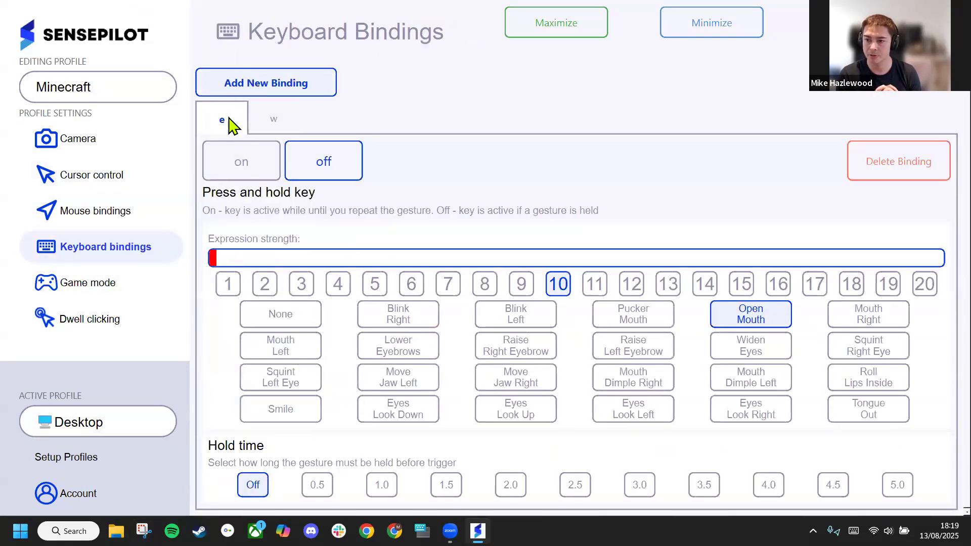
{"action": "left_click", "coordinate": [276, 127]}
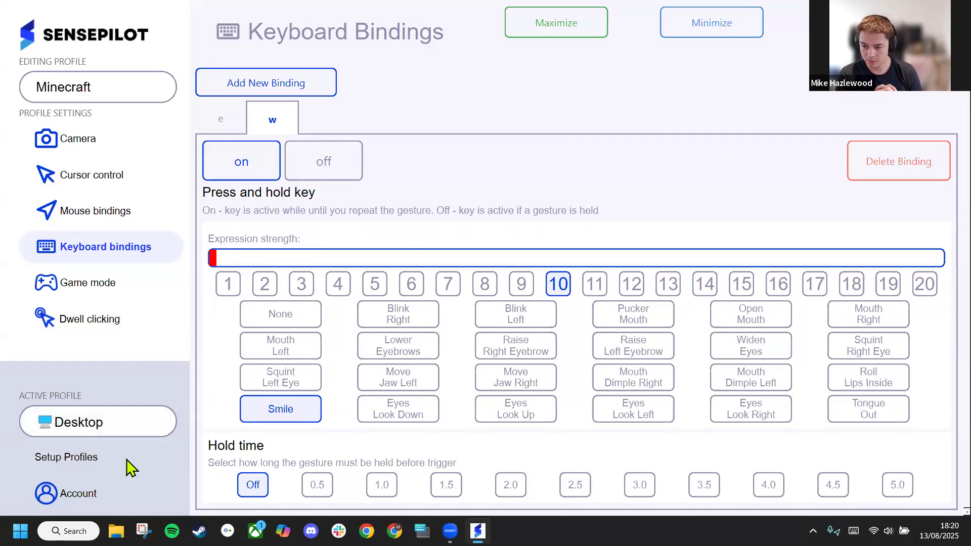
Open the profile setup page and look at the dialog for saving profiles as a JSON file, closing it without saving
{"action": "left_click", "coordinate": [155, 458]}
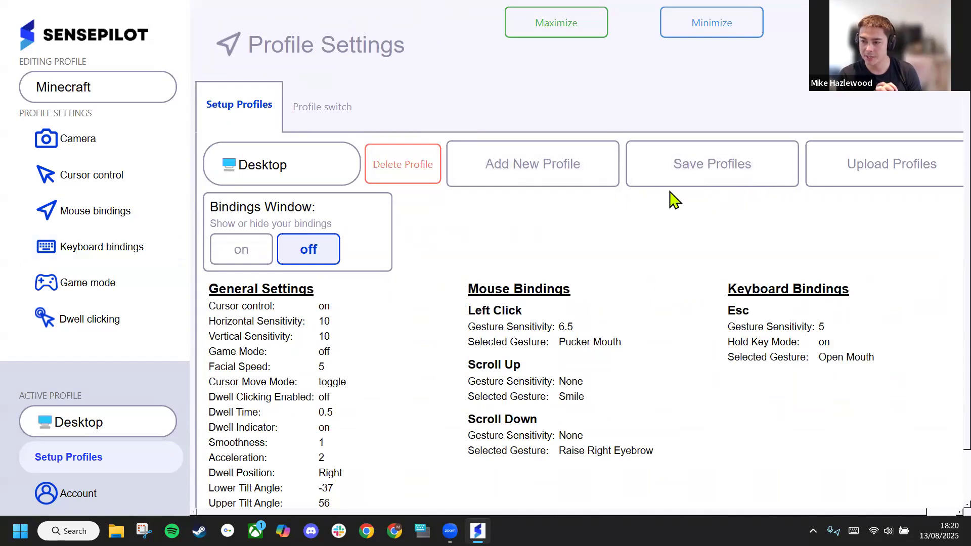
{"action": "left_click", "coordinate": [786, 185]}
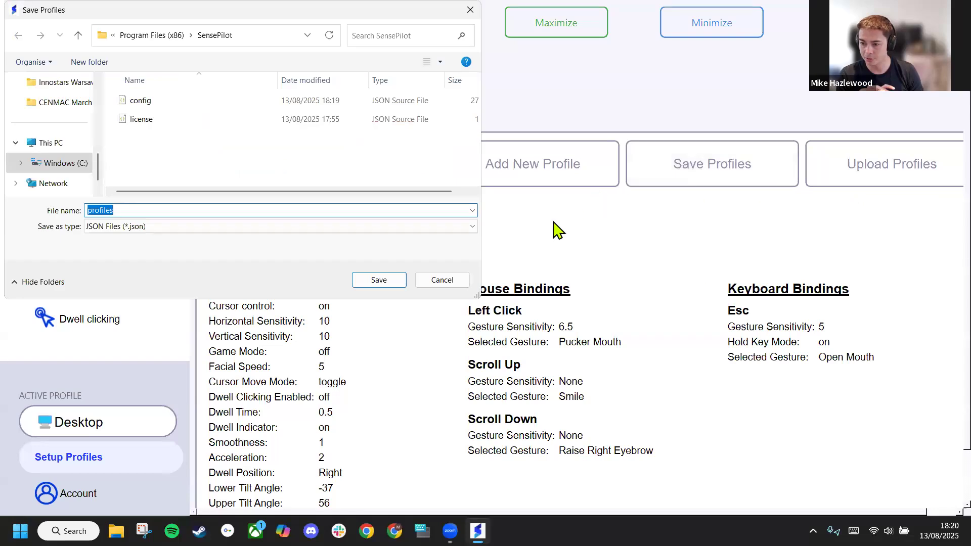
{"action": "left_click", "coordinate": [448, 282]}
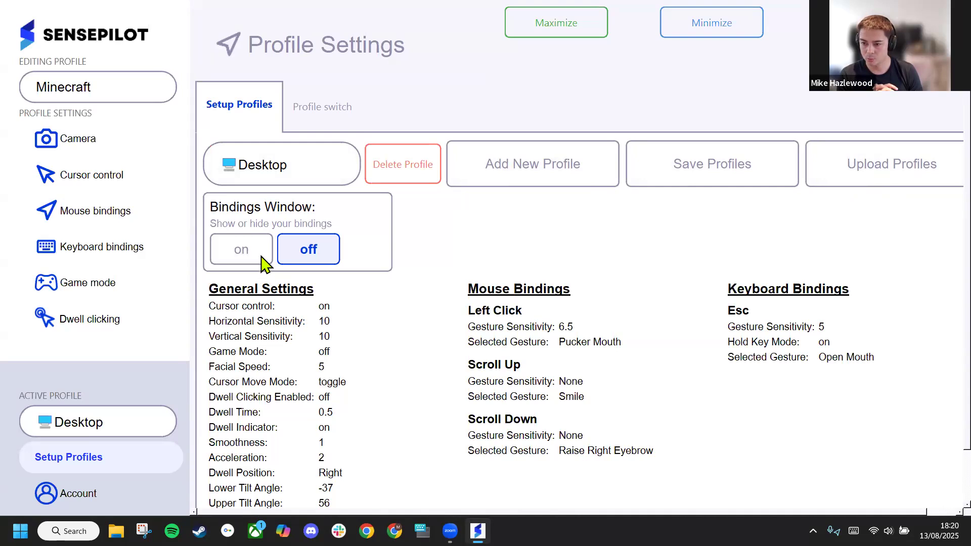
Show the floating bindings window and move it over the lower part of the Mouse Bindings page, fully in view
{"action": "left_click", "coordinate": [241, 253]}
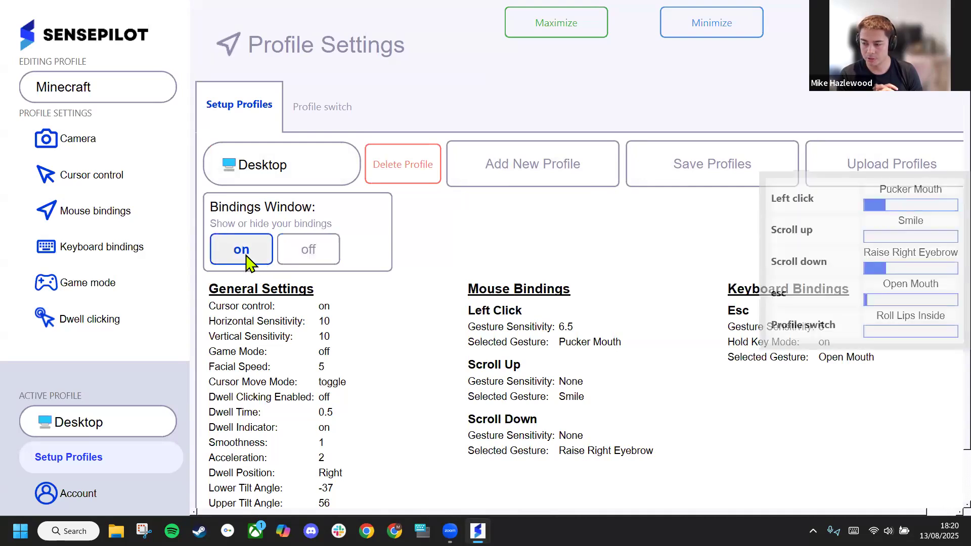
{"action": "left_click", "coordinate": [143, 219]}
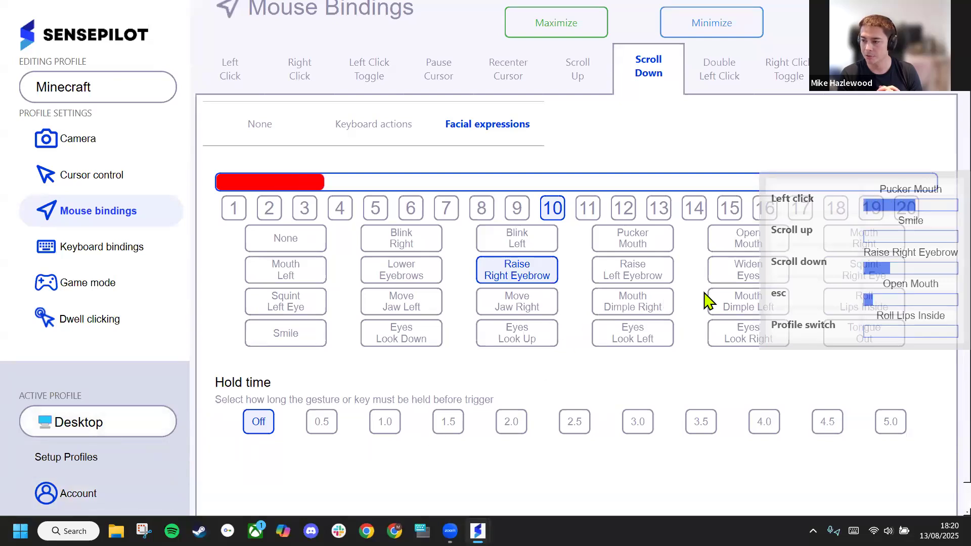
{"action": "left_click_drag", "start_coordinate": [824, 282], "coordinate": [900, 440]}
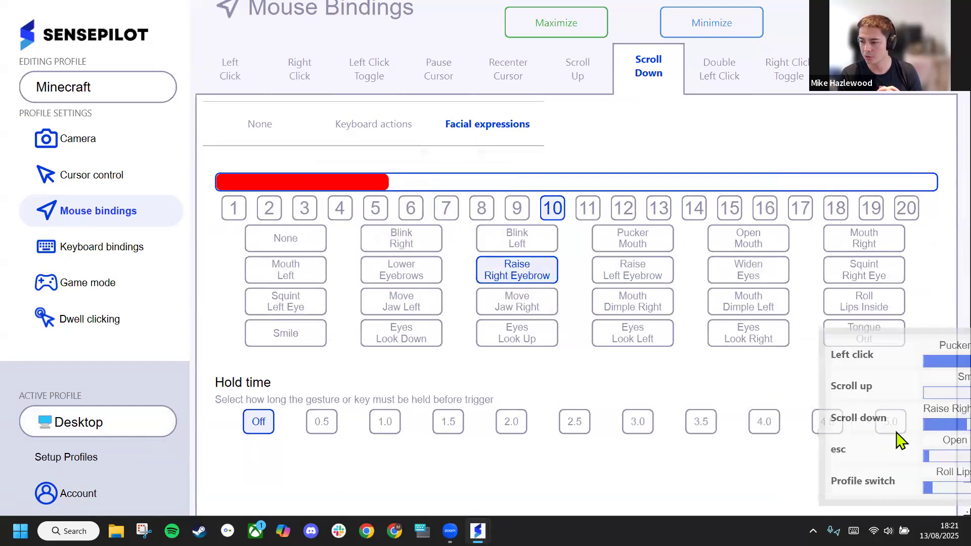
{"action": "left_click_drag", "start_coordinate": [863, 412], "coordinate": [764, 409]}
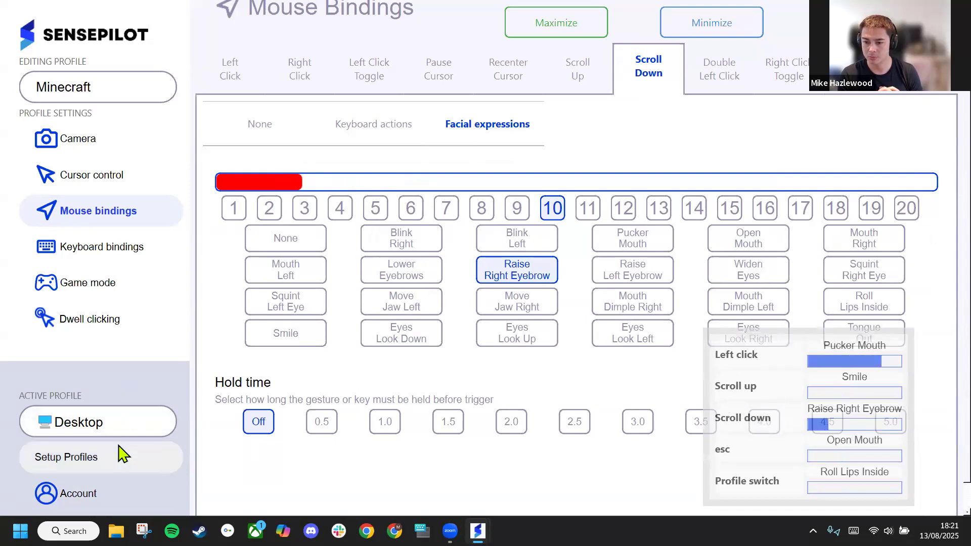
Hide the floating bindings window again from the profile setup page
{"action": "left_click", "coordinate": [129, 466]}
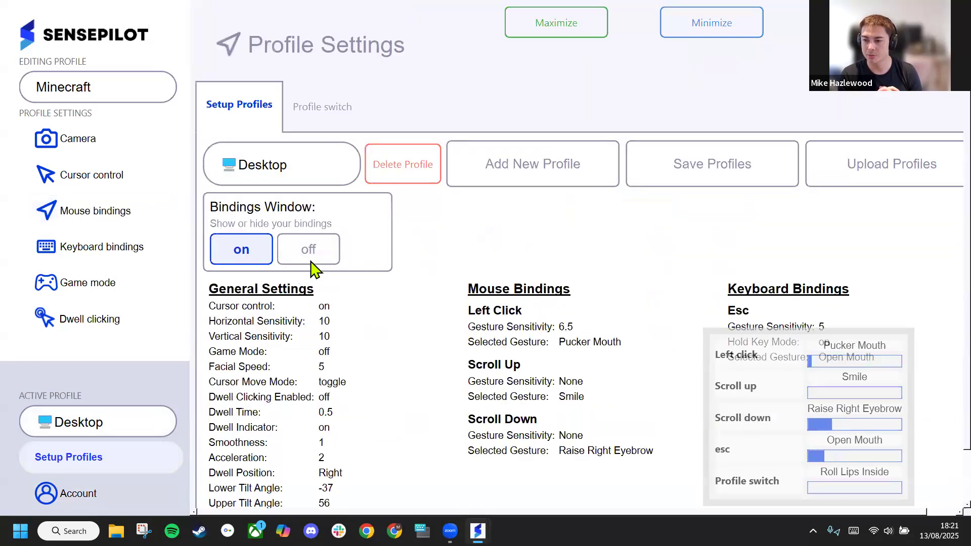
{"action": "left_click", "coordinate": [306, 262]}
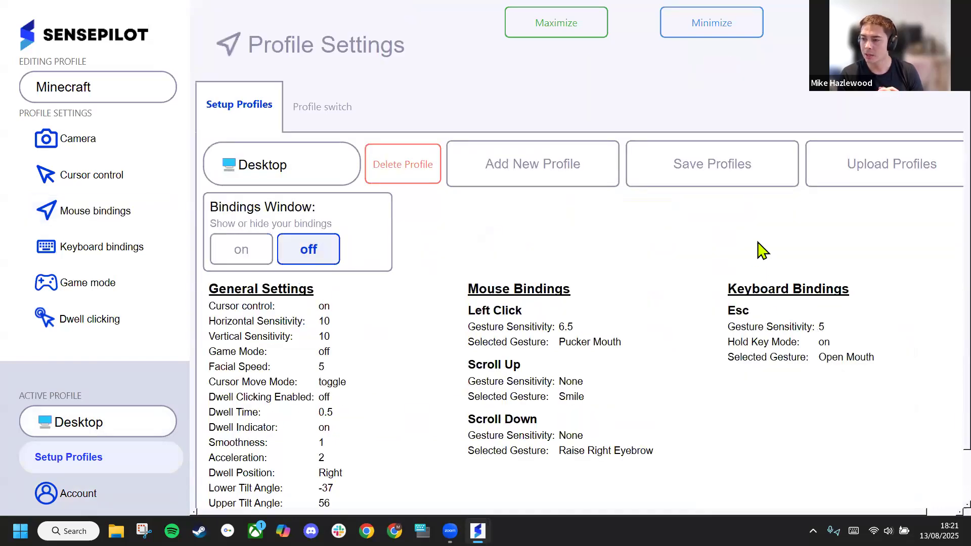
Review the profile switch settings and choose Tony Hawk as the third profile to switch to after Minecraft
{"action": "left_click", "coordinate": [320, 114]}
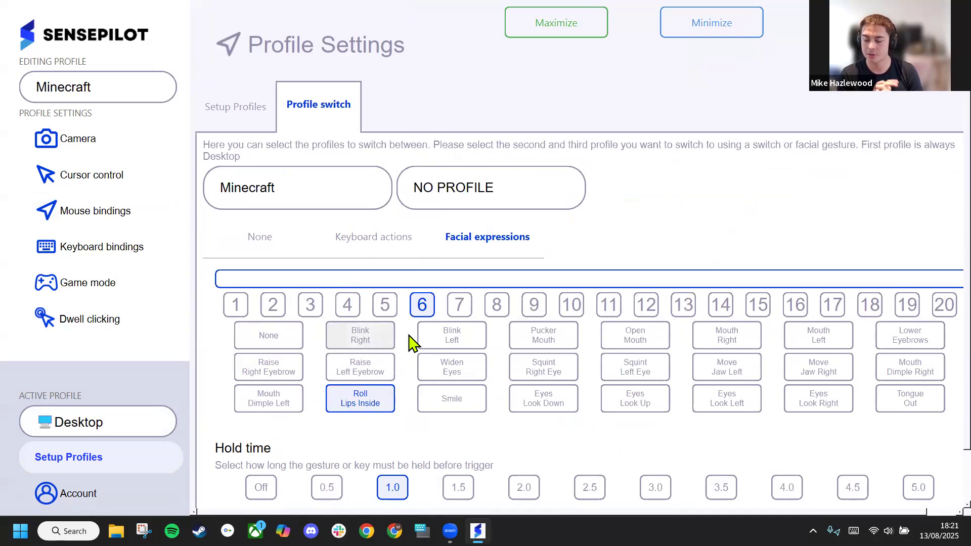
{"action": "scroll", "coordinate": [399, 349], "scroll_direction": "down", "scroll_amount": 1}
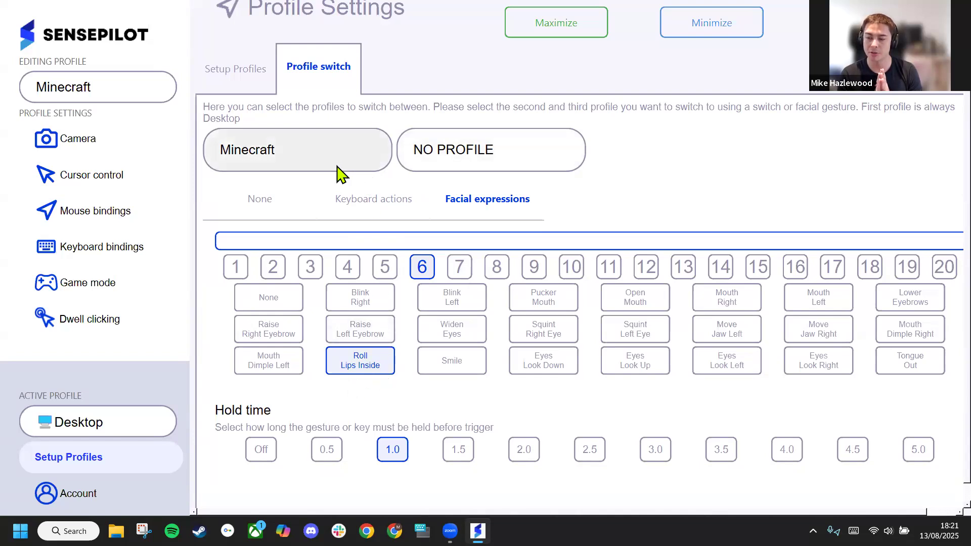
{"action": "scroll", "coordinate": [520, 202], "scroll_direction": "down", "scroll_amount": 1}
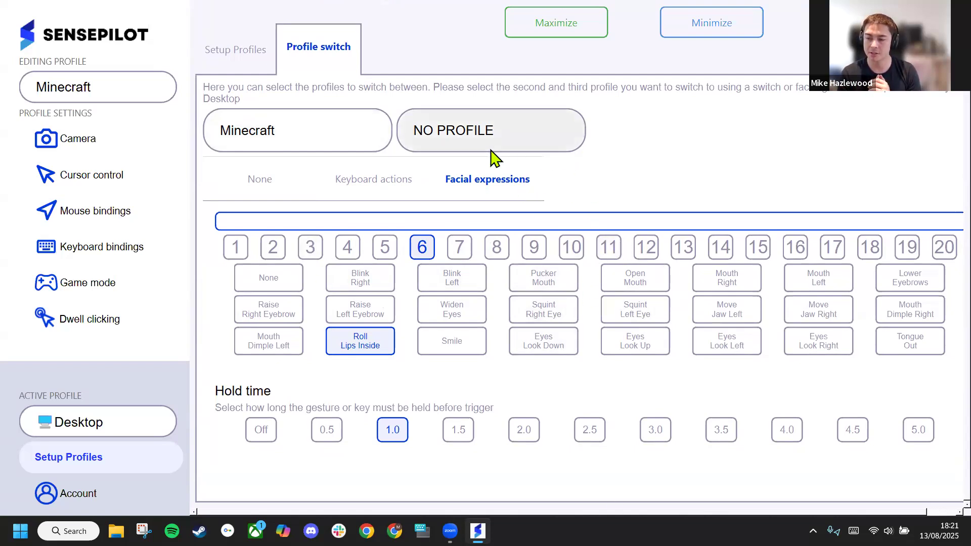
{"action": "left_click", "coordinate": [460, 151]}
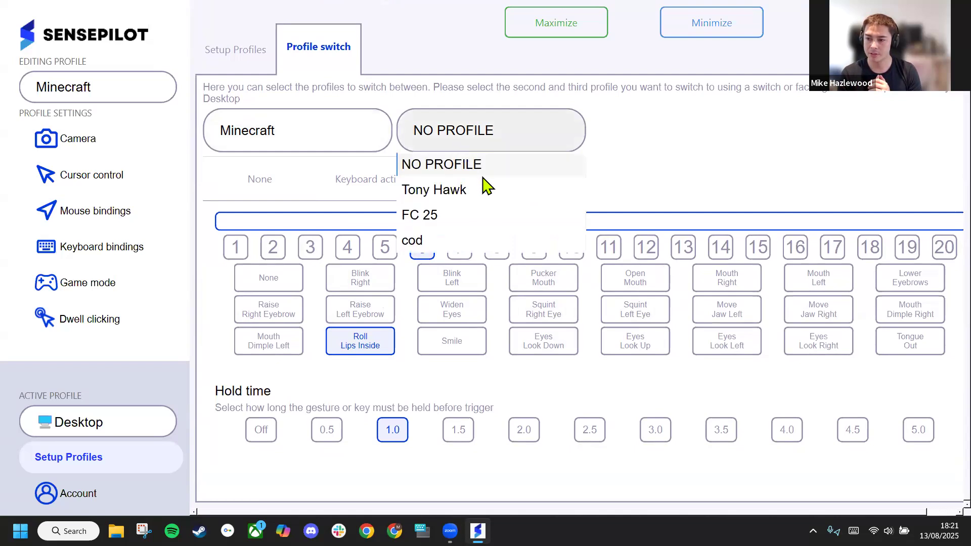
{"action": "left_click", "coordinate": [528, 199]}
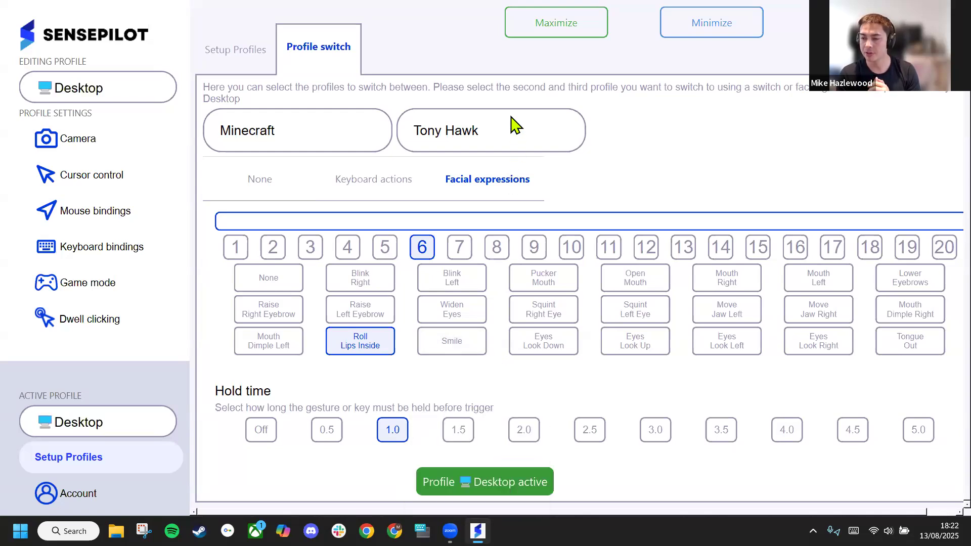
Reset the third profile in the profile switch settings to NO PROFILE
{"action": "left_click", "coordinate": [482, 146]}
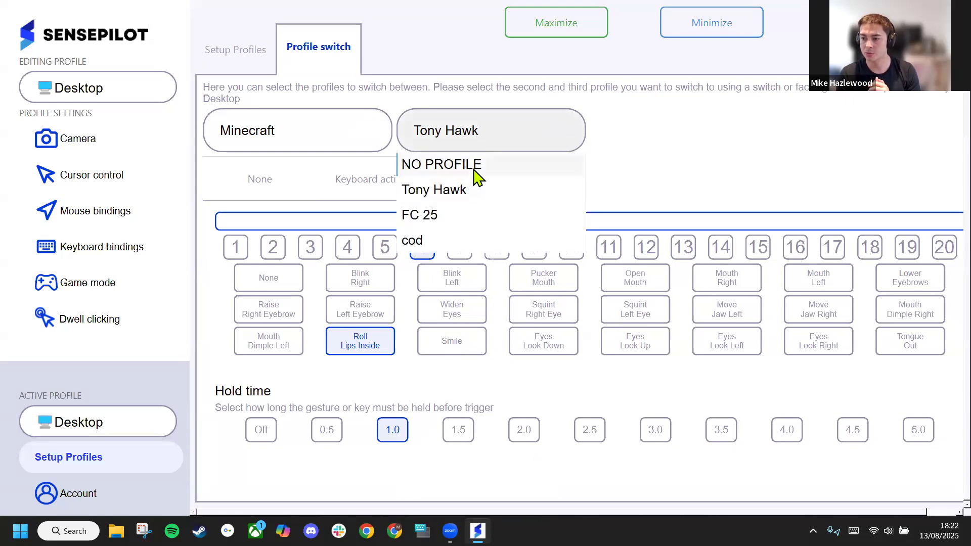
{"action": "left_click", "coordinate": [478, 167]}
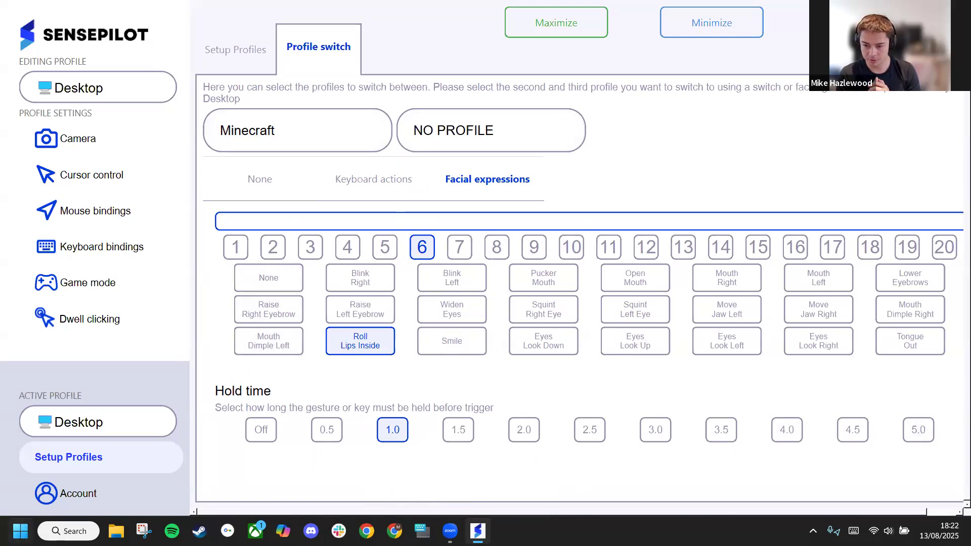
Switch to Minecraft by launching it, and open the saved survival world My World
{"action": "left_click", "coordinate": [20, 531]}
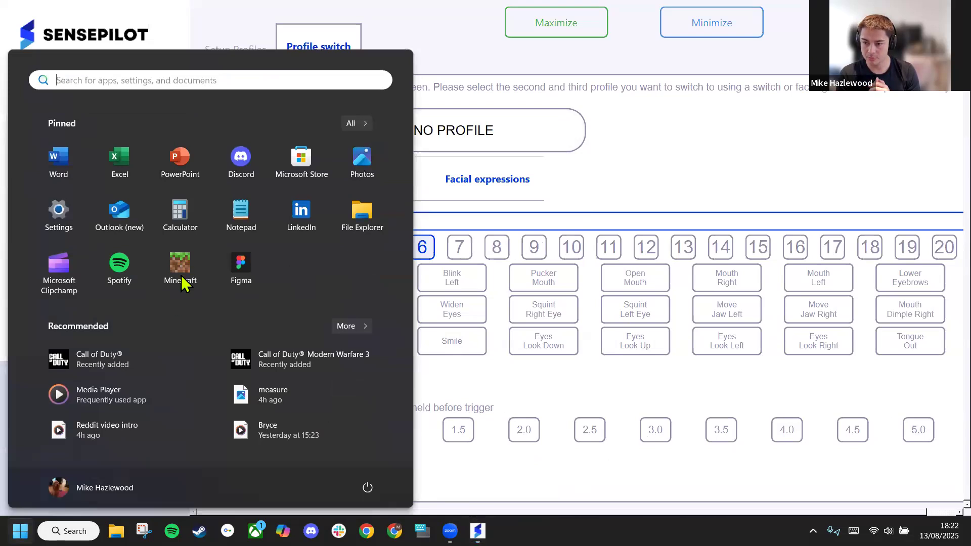
{"action": "left_click", "coordinate": [180, 267]}
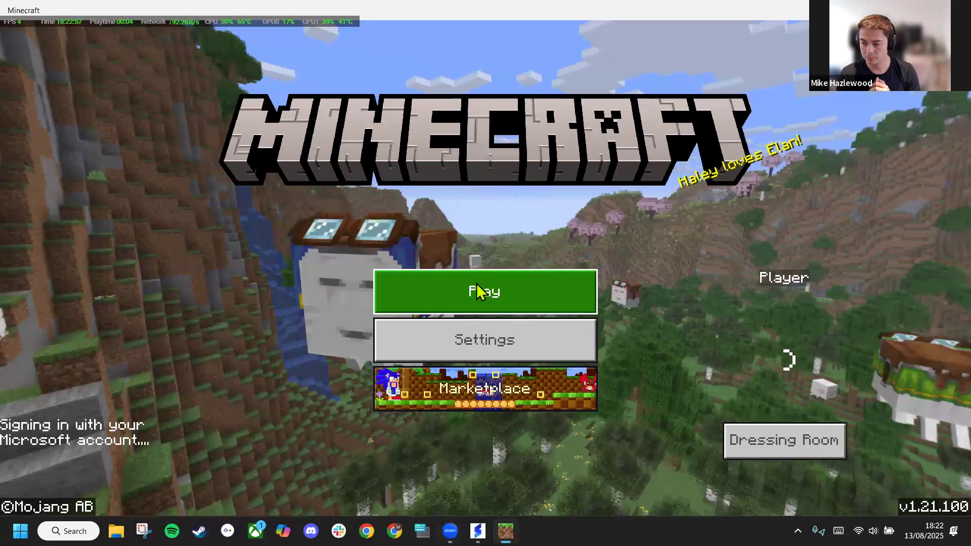
{"action": "left_click", "coordinate": [477, 284]}
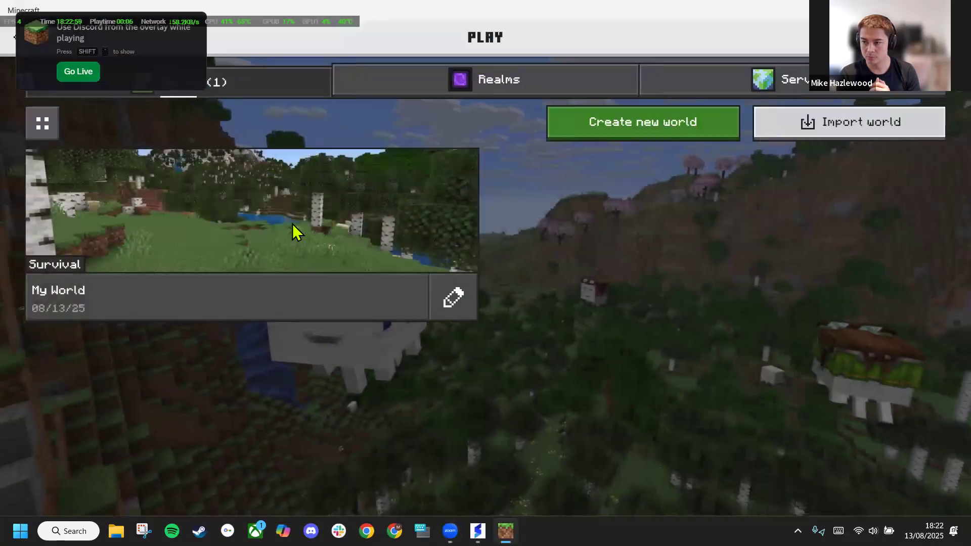
{"action": "left_click", "coordinate": [299, 227]}
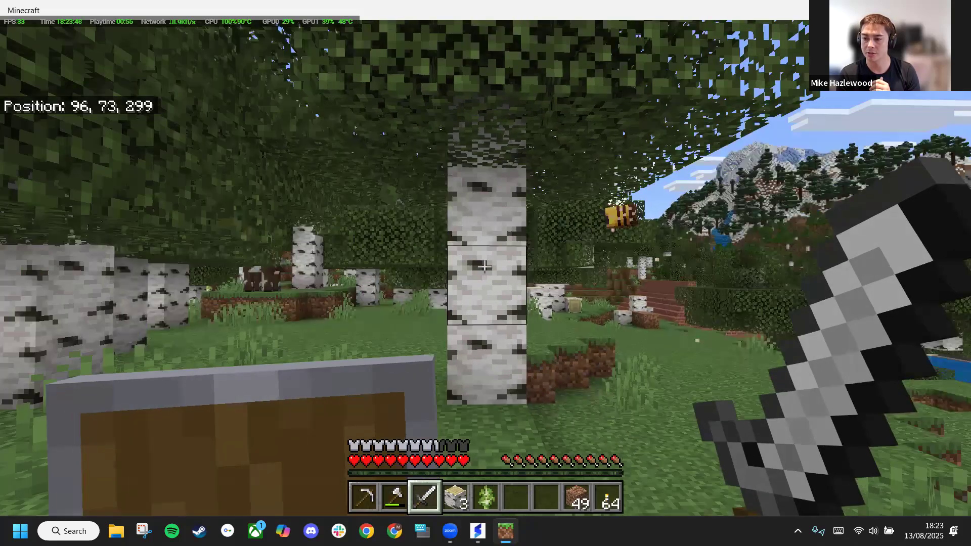
Swing the sword once, turn around and walk forward through the forest up to a birch trunk
{"action": "left_click", "coordinate": [484, 266]}
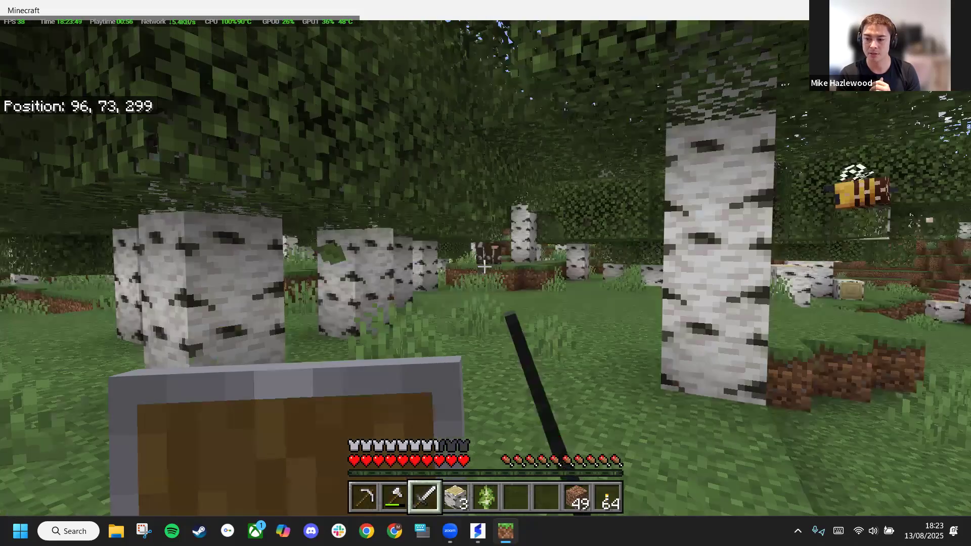
{"action": "key", "text": "w"}
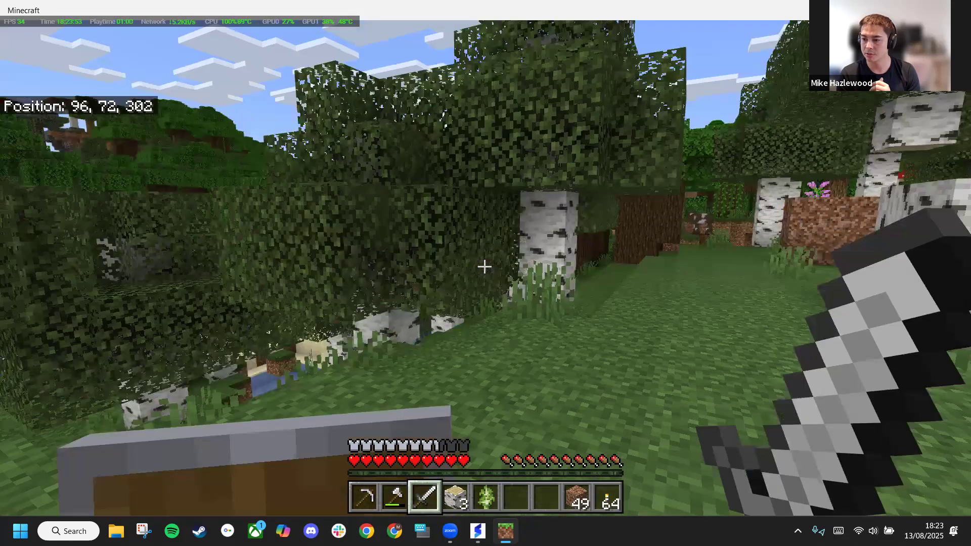
{"action": "key", "text": "w"}
{"action": "key", "text": "w"}
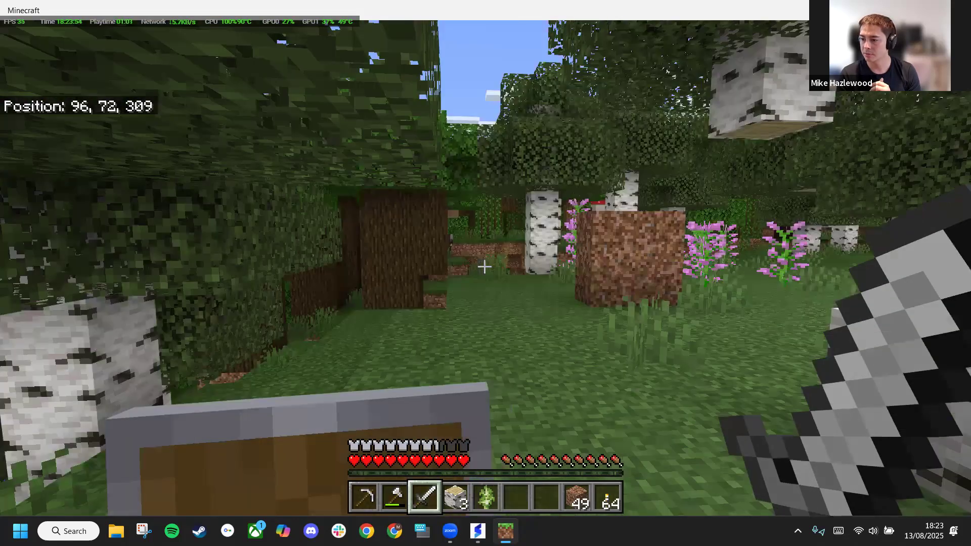
{"action": "key", "text": "w"}
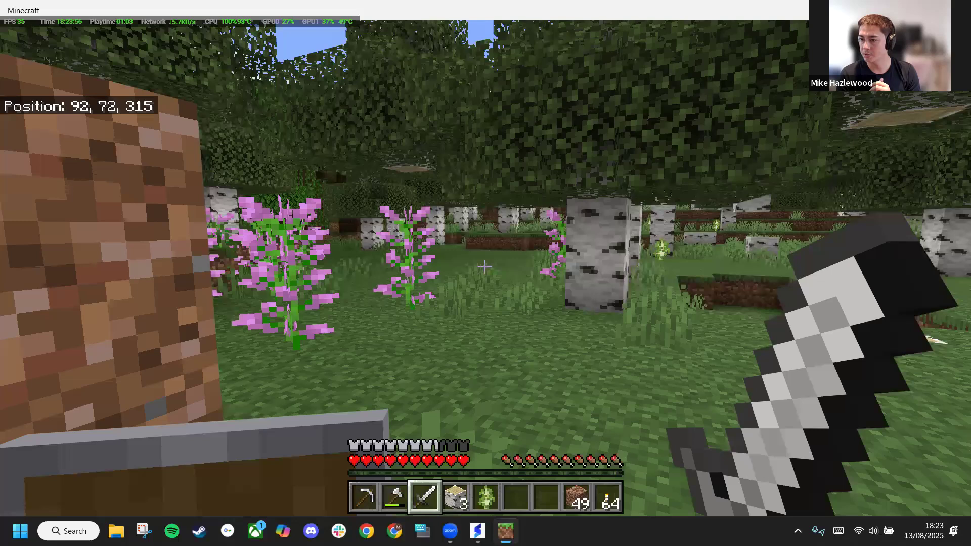
{"action": "key", "text": "w"}
{"action": "key", "text": "w"}
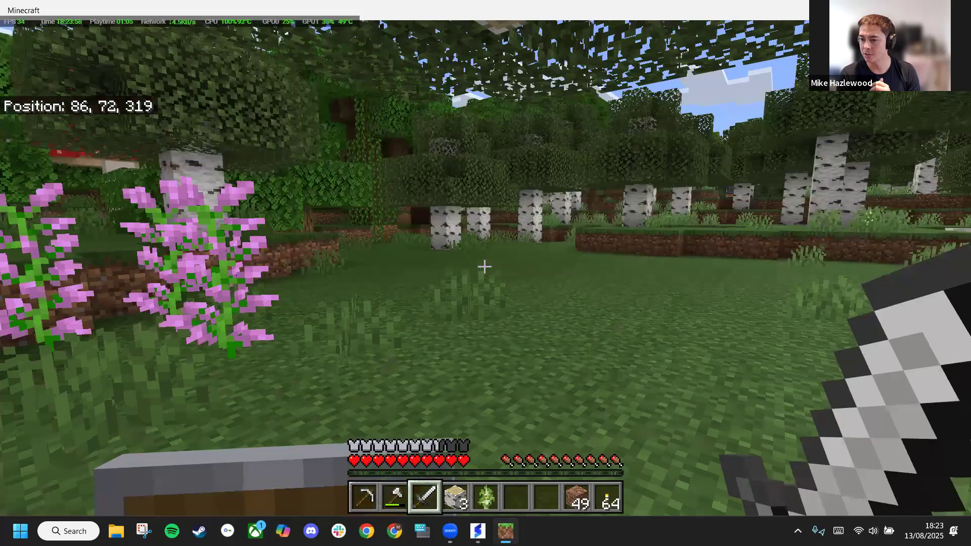
{"action": "key", "text": "w"}
{"action": "key", "text": "w"}
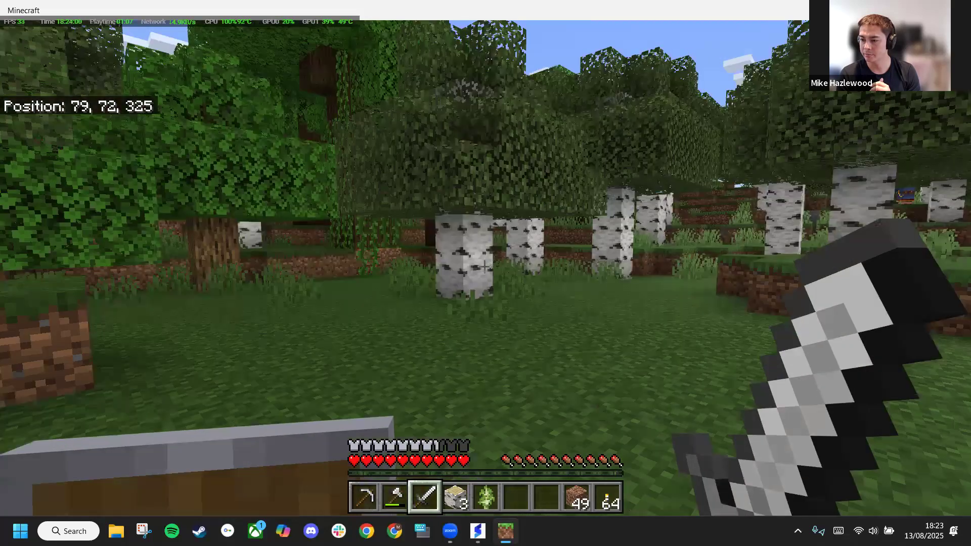
{"action": "key", "text": "w"}
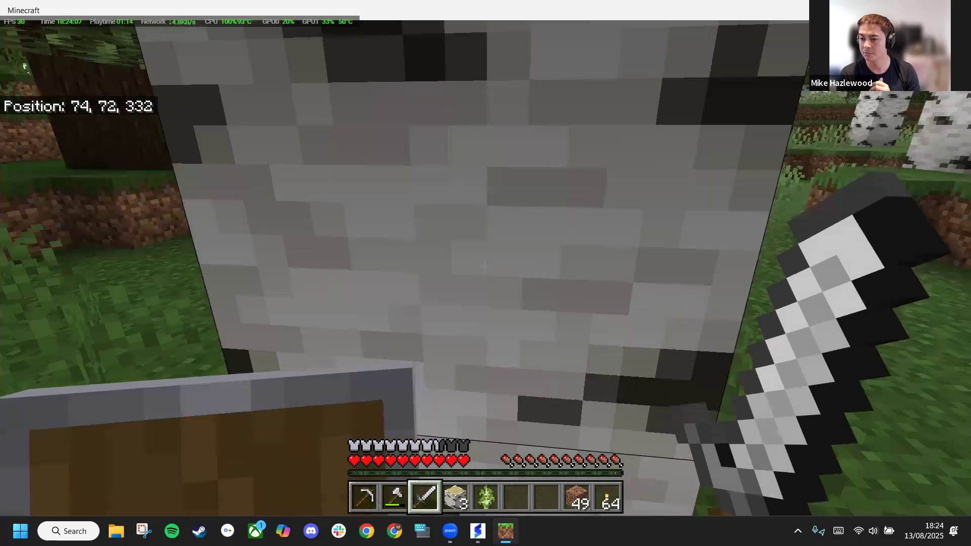
Equip the axe from the hotbar and chop the logs of the birch tree ahead, from the trunk up into the leaves
{"action": "scroll", "coordinate": [484, 267], "scroll_direction": "down", "scroll_amount": 4}
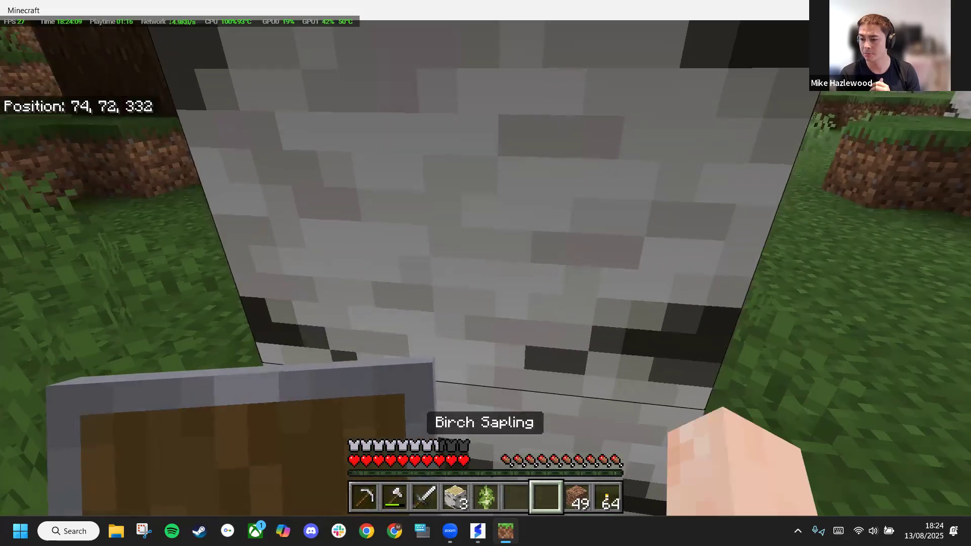
{"action": "scroll", "coordinate": [485, 266], "scroll_direction": "down", "scroll_amount": 2}
{"action": "scroll", "coordinate": [485, 266], "scroll_direction": "down", "scroll_amount": 1}
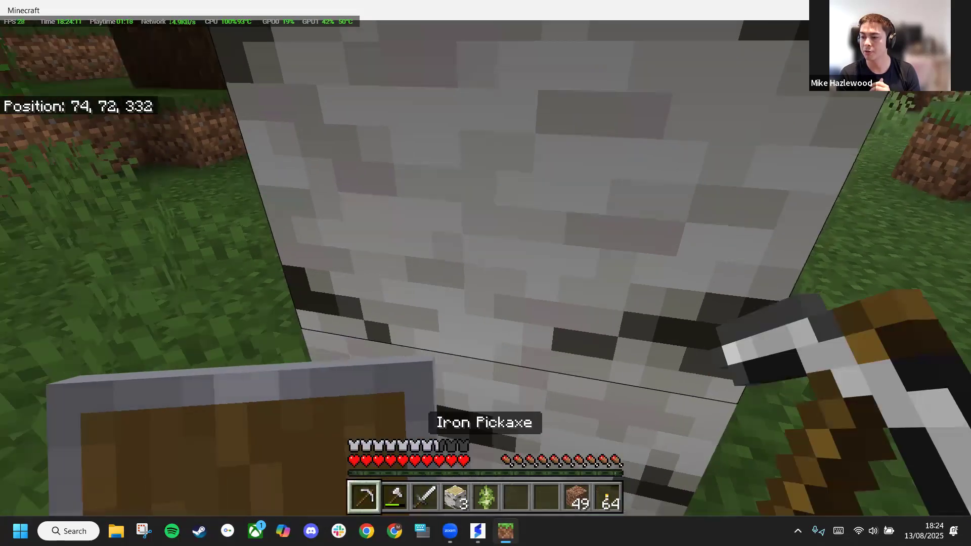
{"action": "scroll", "coordinate": [484, 266], "scroll_direction": "down", "scroll_amount": 1}
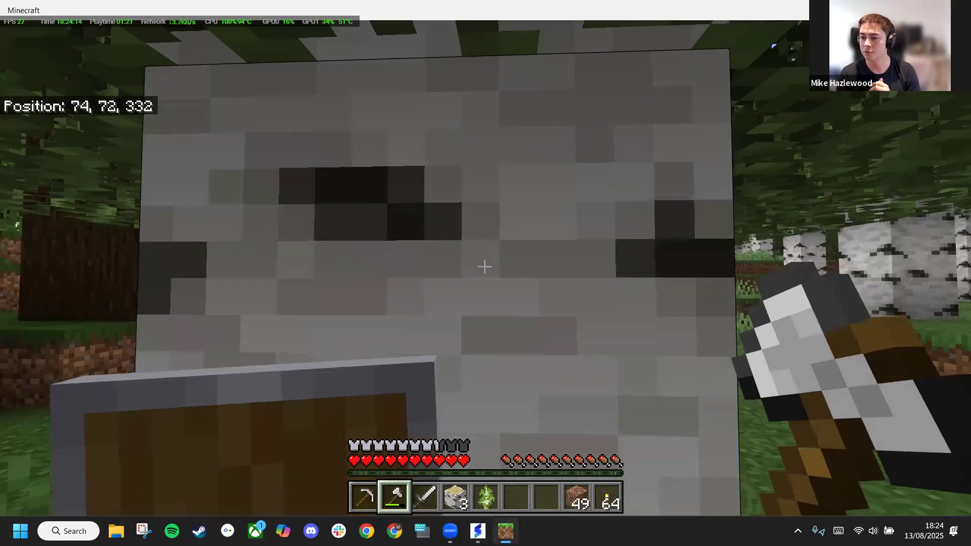
{"action": "left_click", "coordinate": [484, 267]}
{"action": "left_click", "coordinate": [485, 267]}
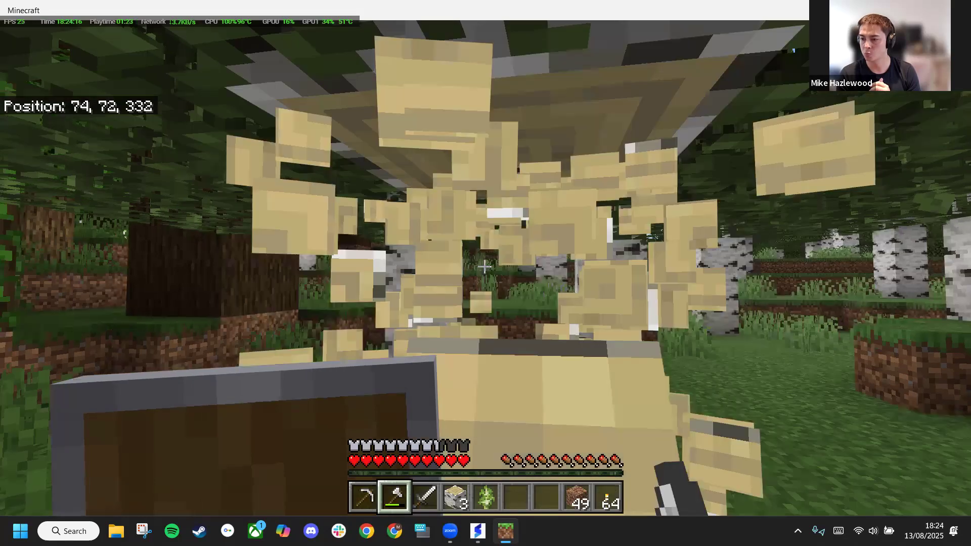
{"action": "left_click", "coordinate": [484, 267]}
{"action": "left_click", "coordinate": [484, 267]}
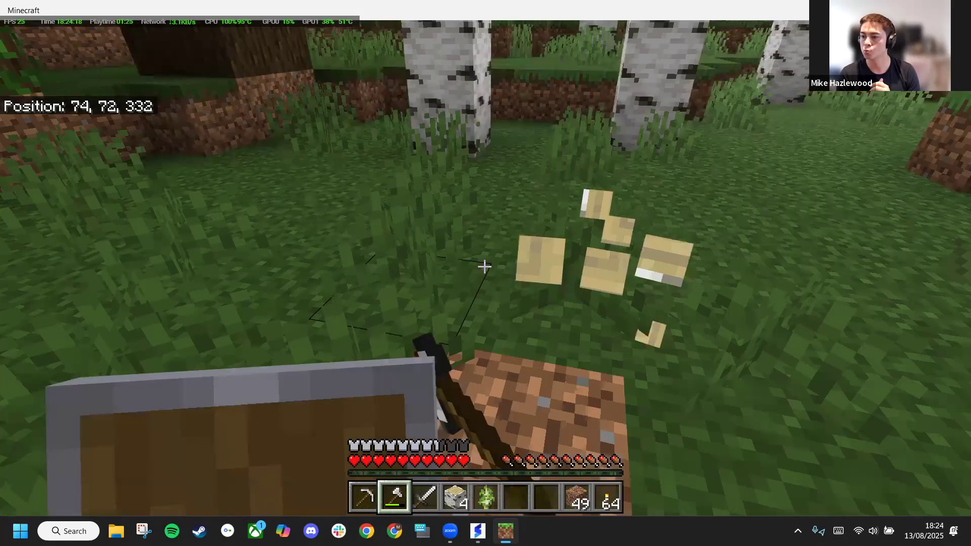
{"action": "left_click", "coordinate": [484, 266]}
{"action": "left_click", "coordinate": [484, 266]}
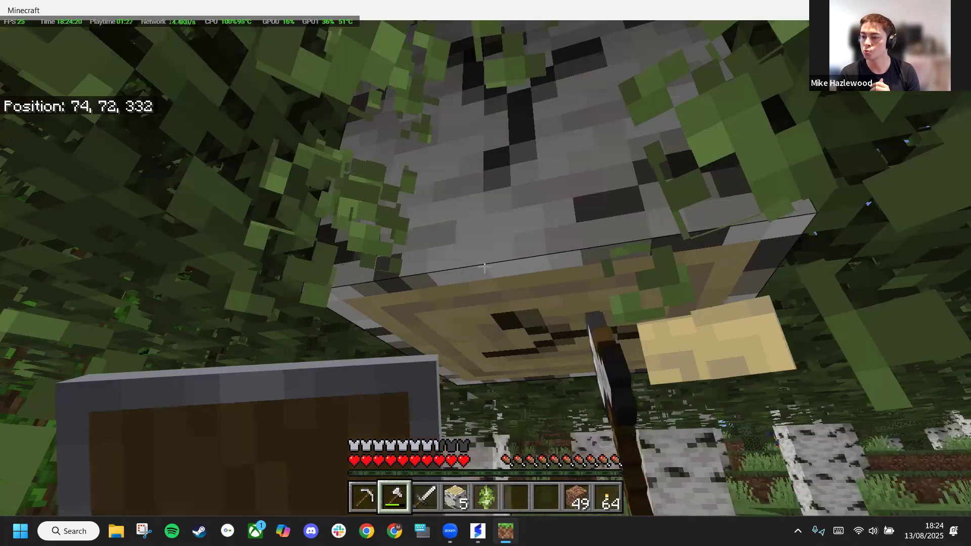
{"action": "left_click", "coordinate": [485, 267]}
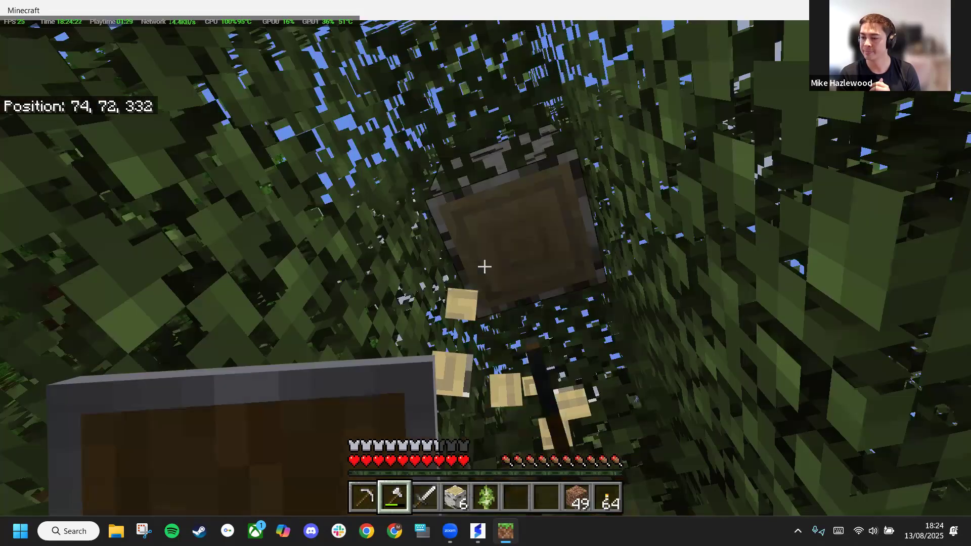
{"action": "left_click", "coordinate": [484, 267]}
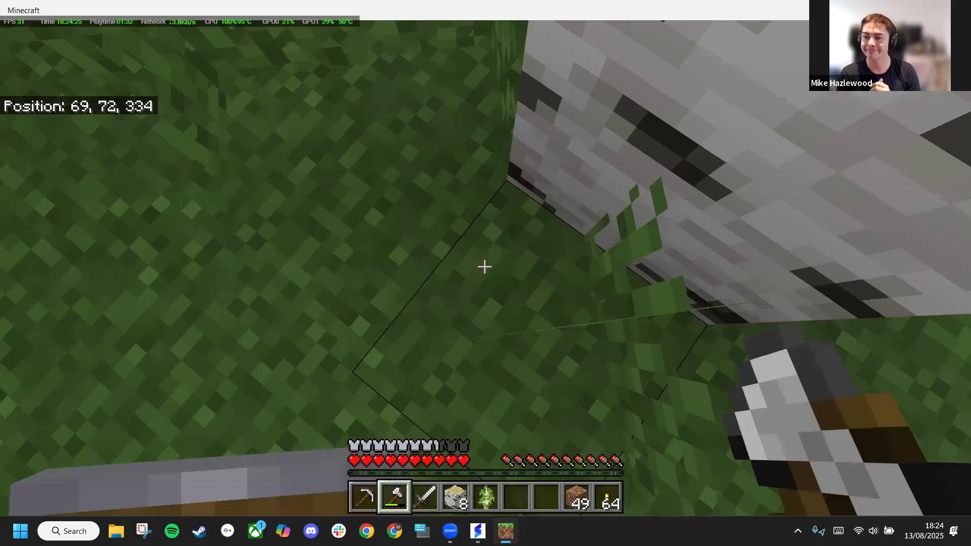
Turn away from the birch trunk, jump once among the nearby trees, and walk out into the open grassy clearing
{"action": "key", "text": "w"}
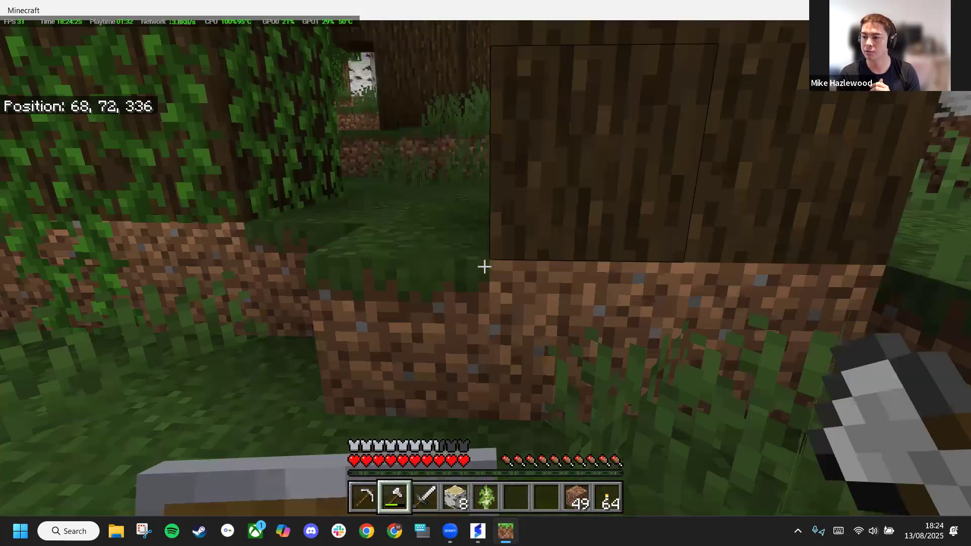
{"action": "key", "text": "w"}
{"action": "key", "text": "space"}
{"action": "key", "text": "w"}
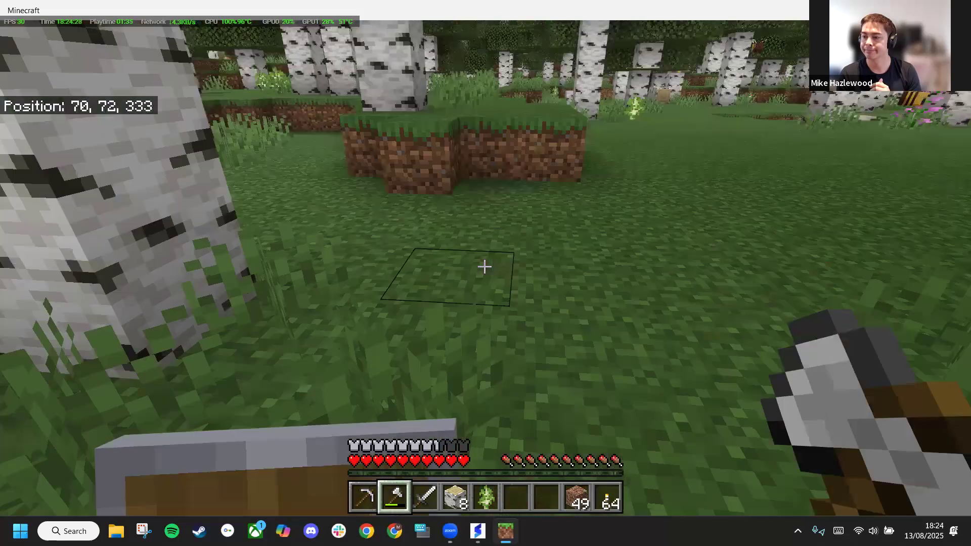
{"action": "key", "text": "w"}
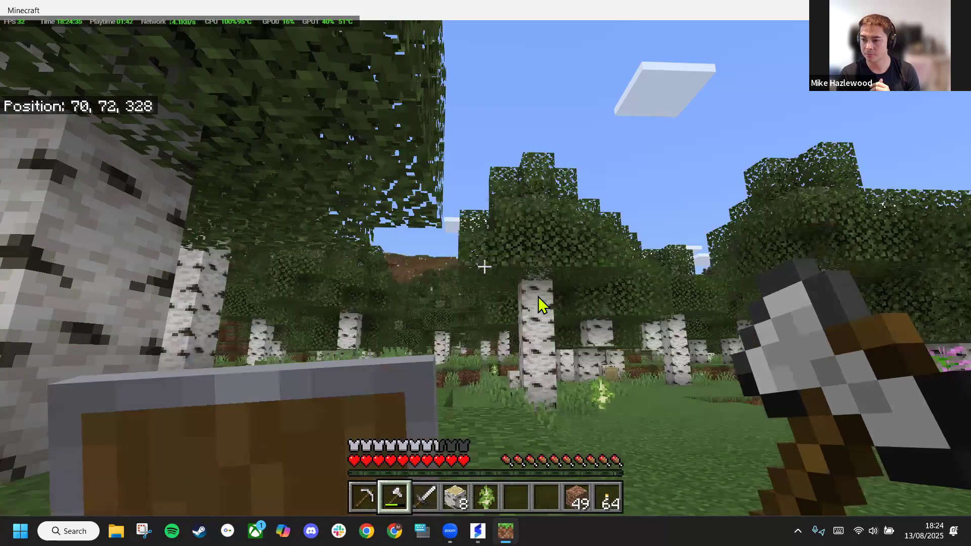
Craft 3 Birch Wood from the birch logs, put the stack in an empty inventory slot, and close the inventory
{"action": "key", "text": "e"}
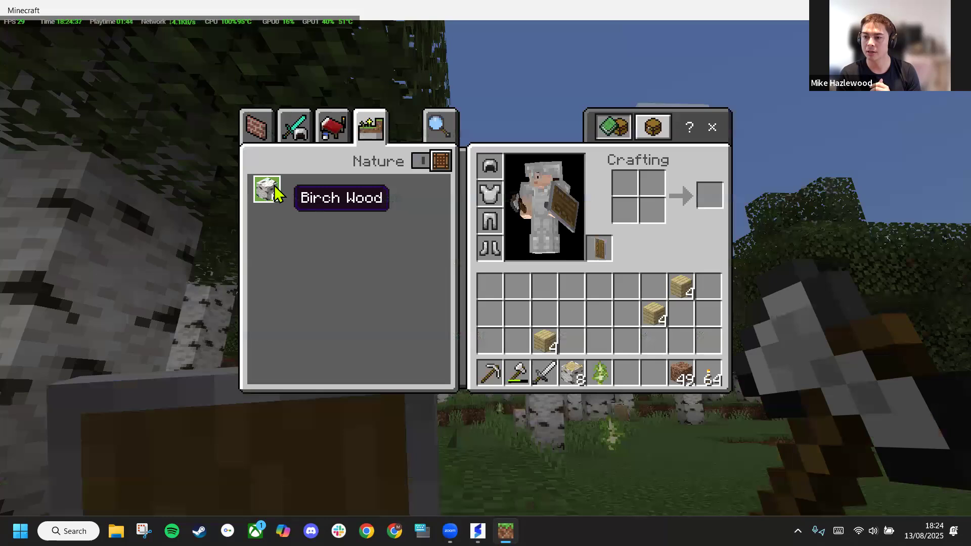
{"action": "left_click", "coordinate": [272, 187]}
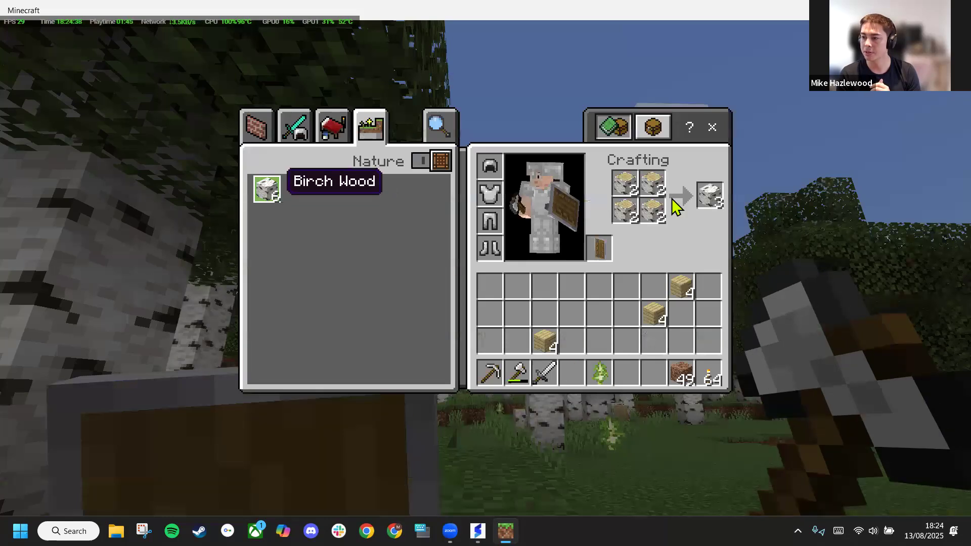
{"action": "left_click", "coordinate": [701, 213]}
{"action": "left_click", "coordinate": [632, 306]}
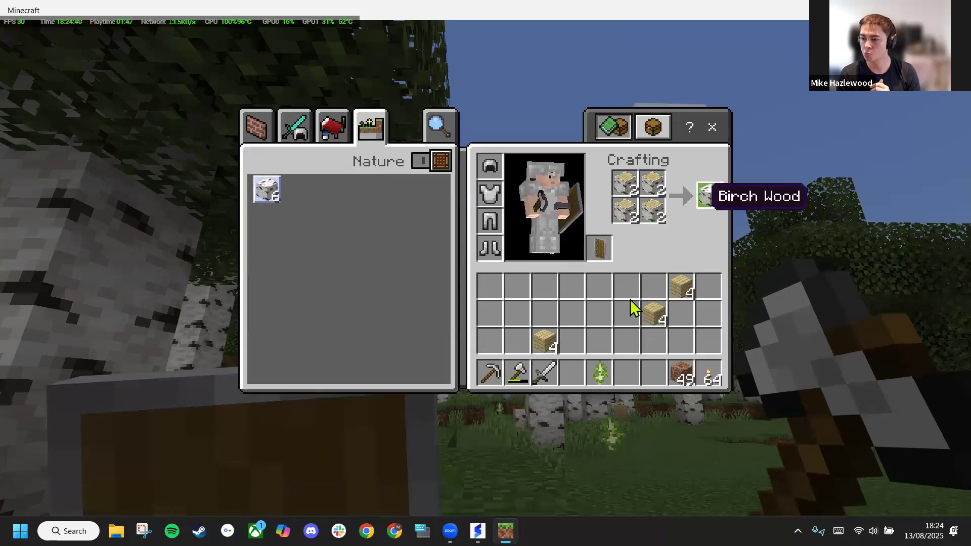
{"action": "left_click", "coordinate": [630, 305]}
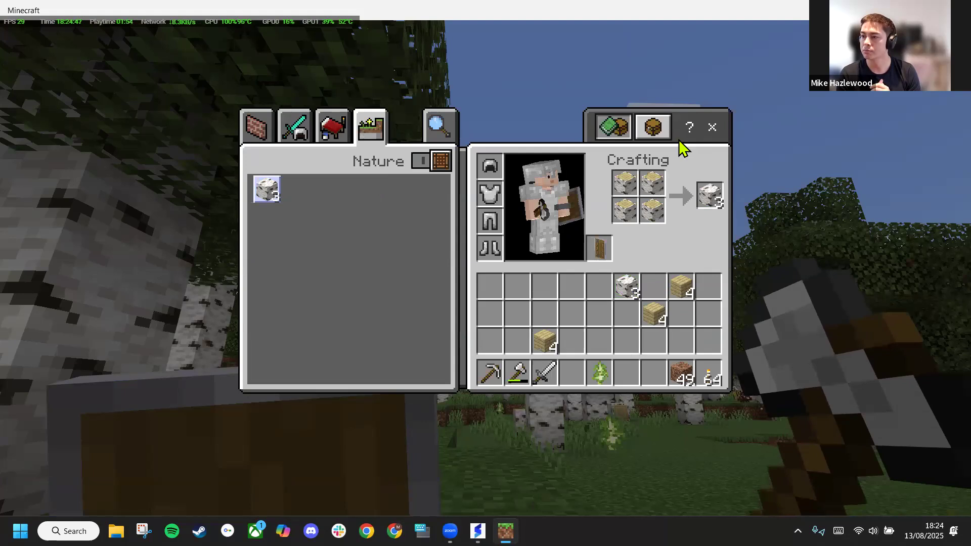
{"action": "left_click", "coordinate": [712, 127]}
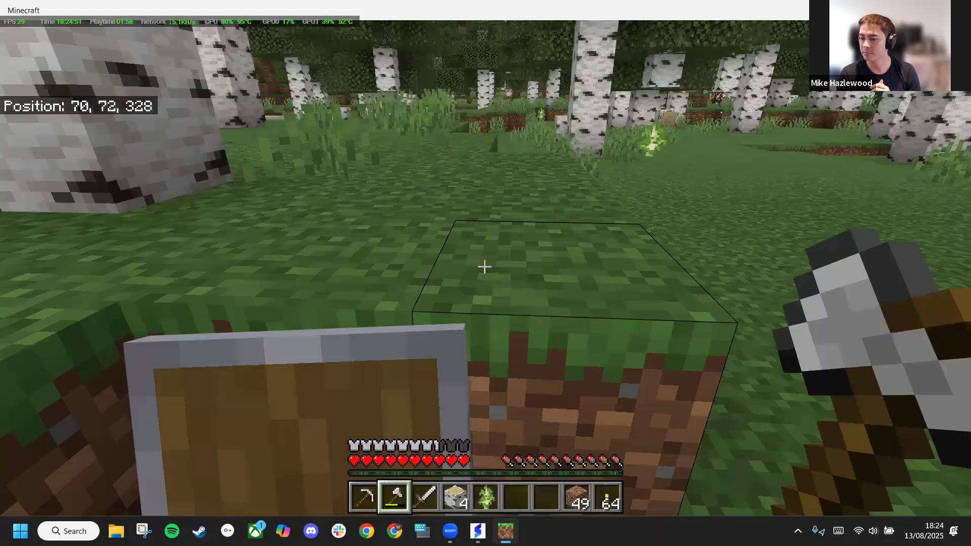
Walk across the clearing and place three birch logs on the grass, two side by side and one stacked on top
{"action": "key", "text": "w"}
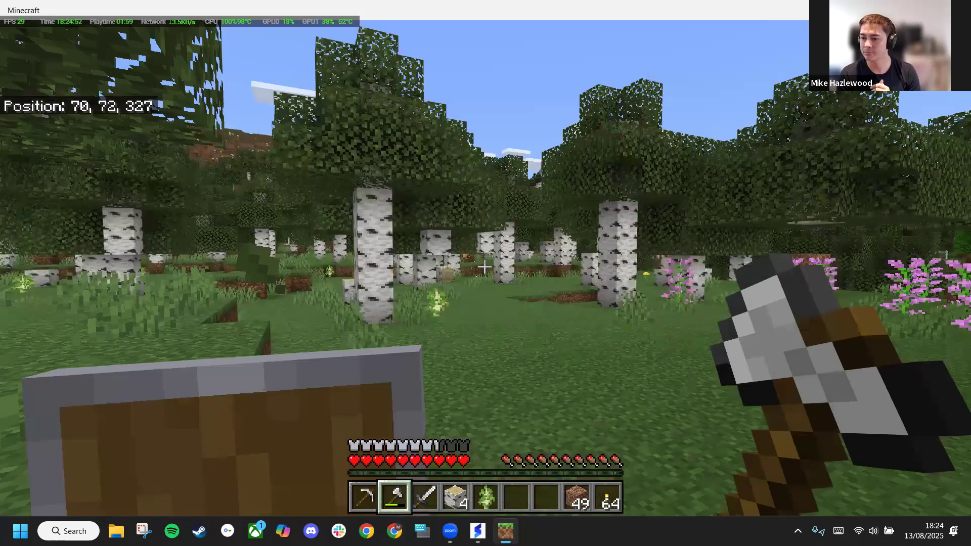
{"action": "key", "text": "w"}
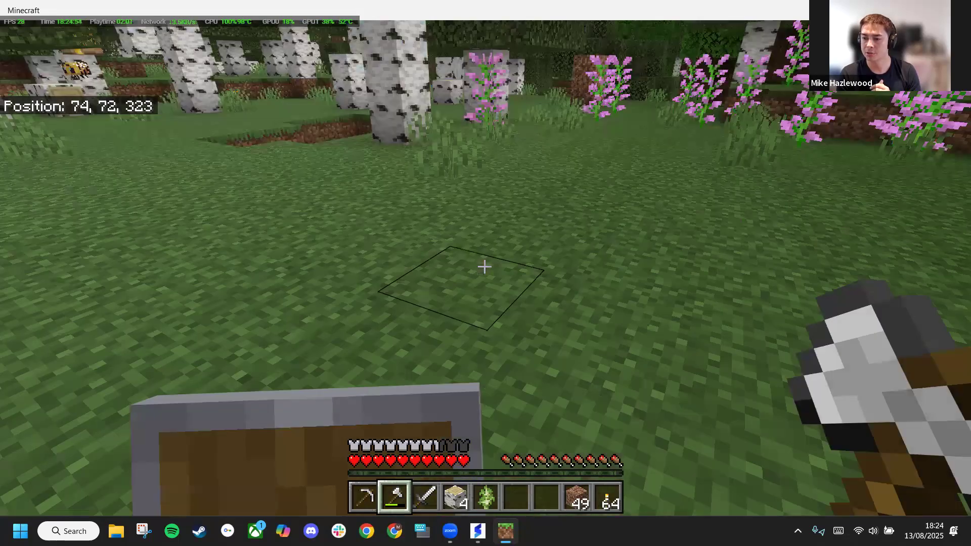
{"action": "key", "text": "4"}
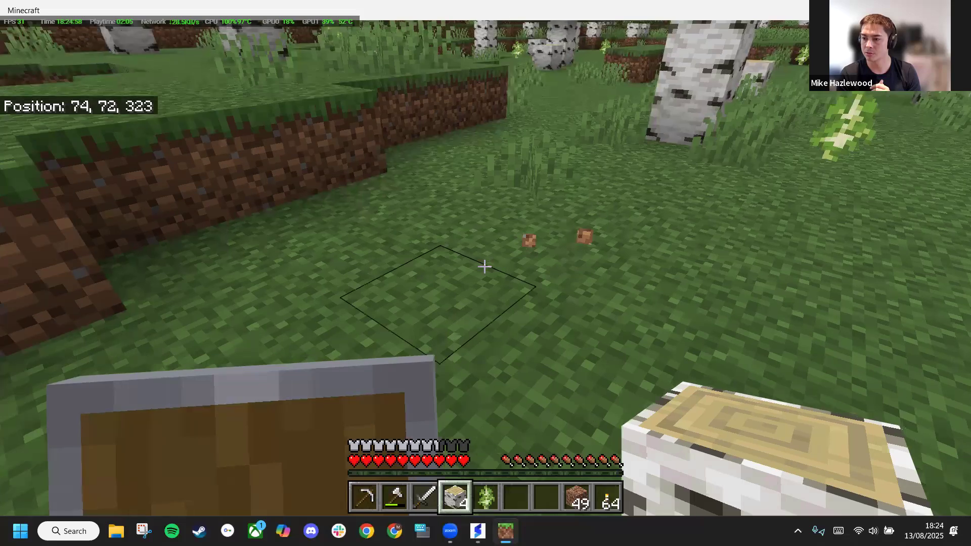
{"action": "right_click", "coordinate": [484, 267]}
{"action": "right_click", "coordinate": [484, 266]}
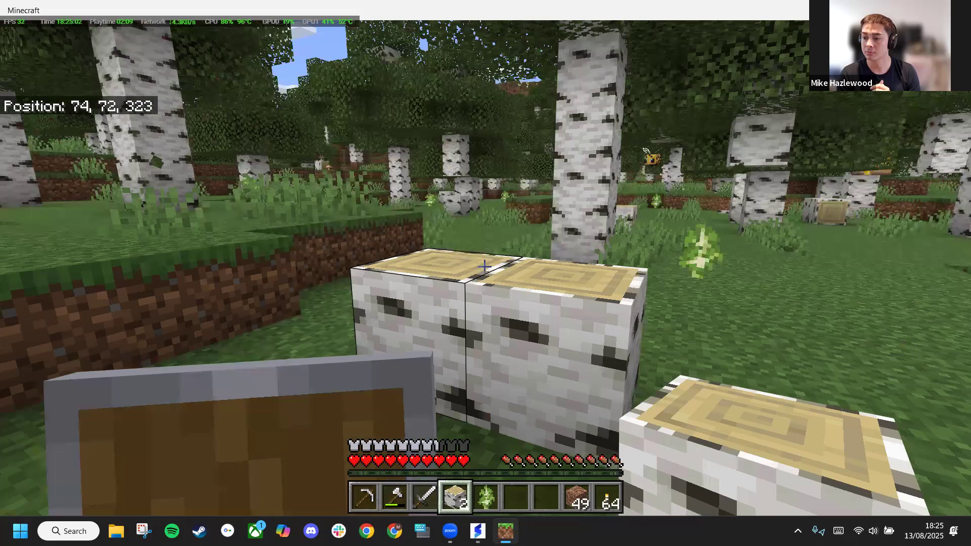
{"action": "right_click", "coordinate": [485, 267]}
Equip the Rooted Dirt from the hotbar and place one block on the lower birch log
{"action": "scroll", "coordinate": [485, 266], "scroll_direction": "down", "scroll_amount": 2}
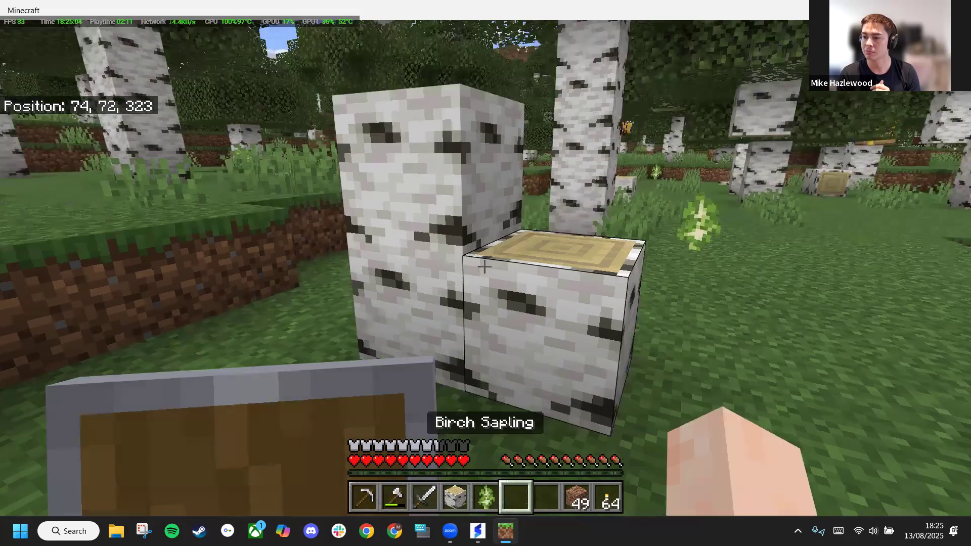
{"action": "scroll", "coordinate": [484, 266], "scroll_direction": "down", "scroll_amount": 2}
{"action": "right_click", "coordinate": [485, 266]}
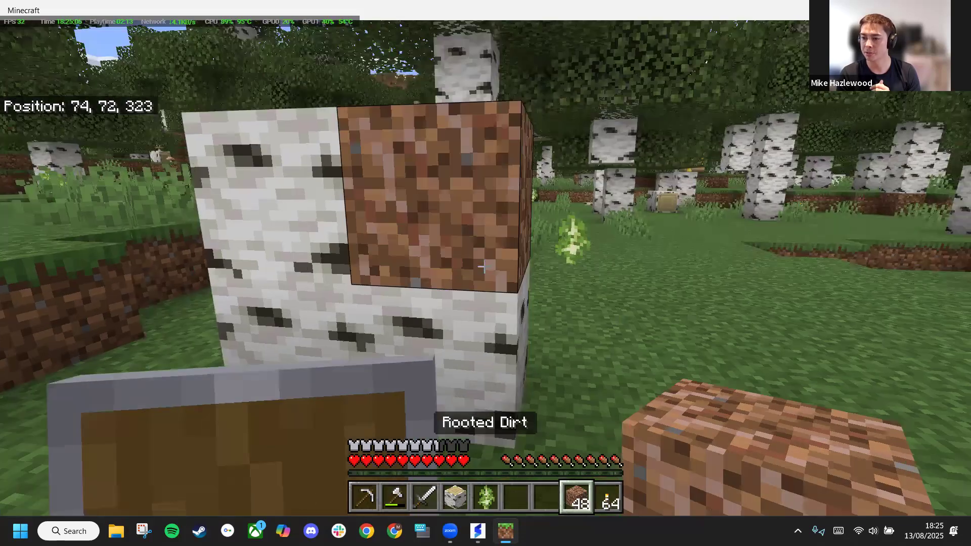
Walk past the placed blocks through the birch forest, climb the grassy ledges, and circle around to face the trees near position 47, 74, 298
{"action": "key", "text": "w"}
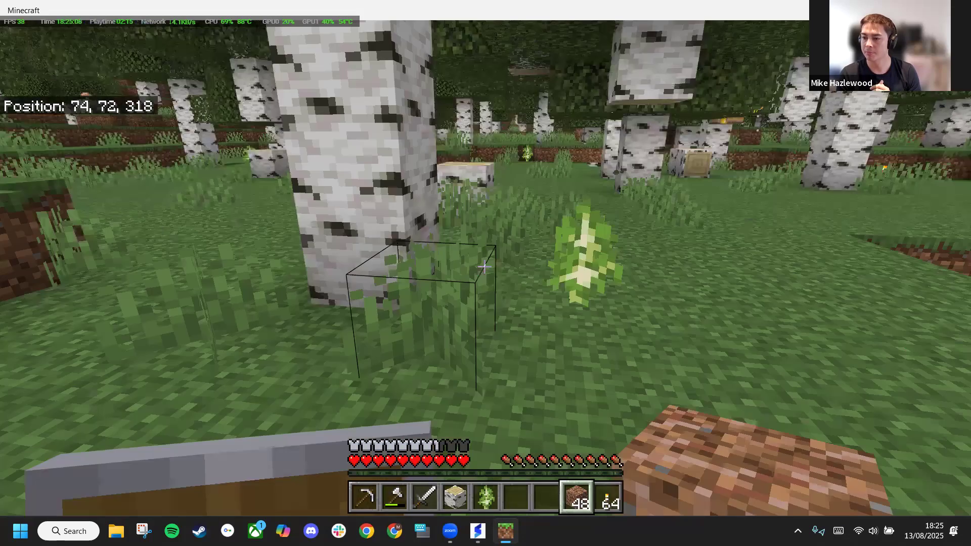
{"action": "key", "text": "w"}
{"action": "key", "text": "w"}
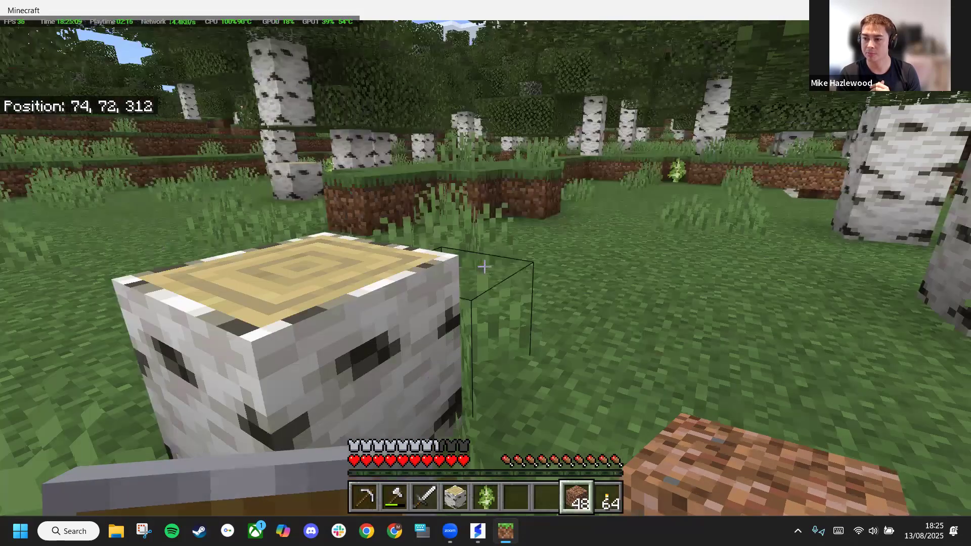
{"action": "key", "text": "w"}
{"action": "key", "text": "w"}
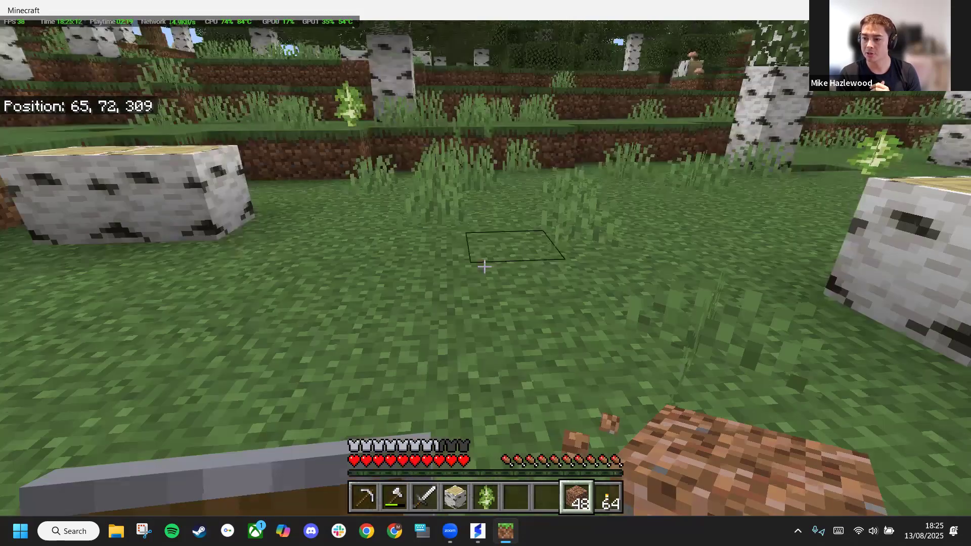
{"action": "key", "text": "w"}
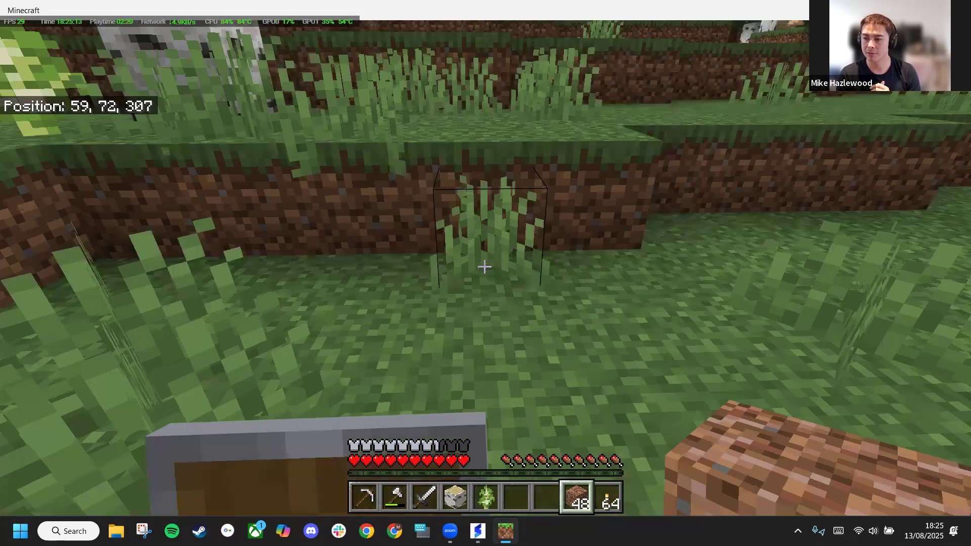
{"action": "key", "text": "w"}
{"action": "key", "text": "w"}
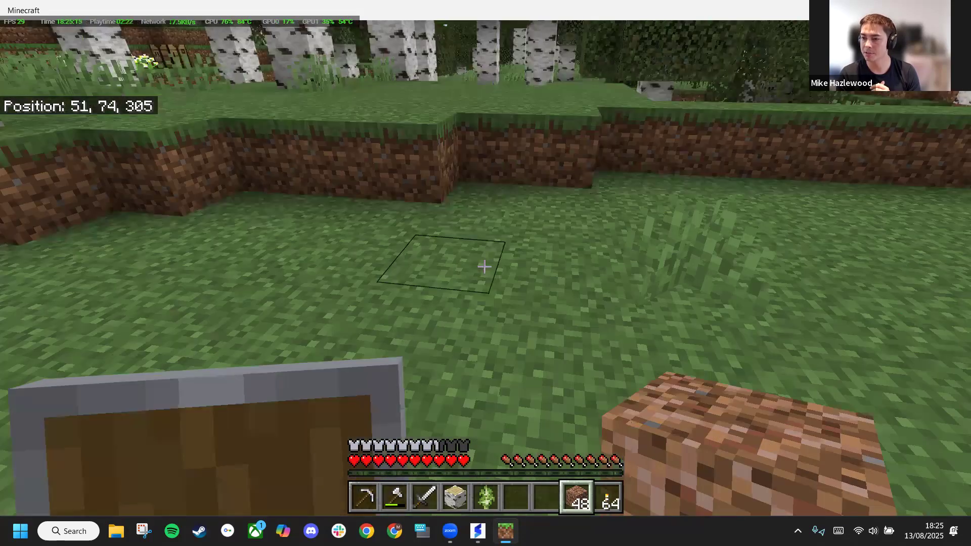
{"action": "key", "text": "w"}
{"action": "key", "text": "w"}
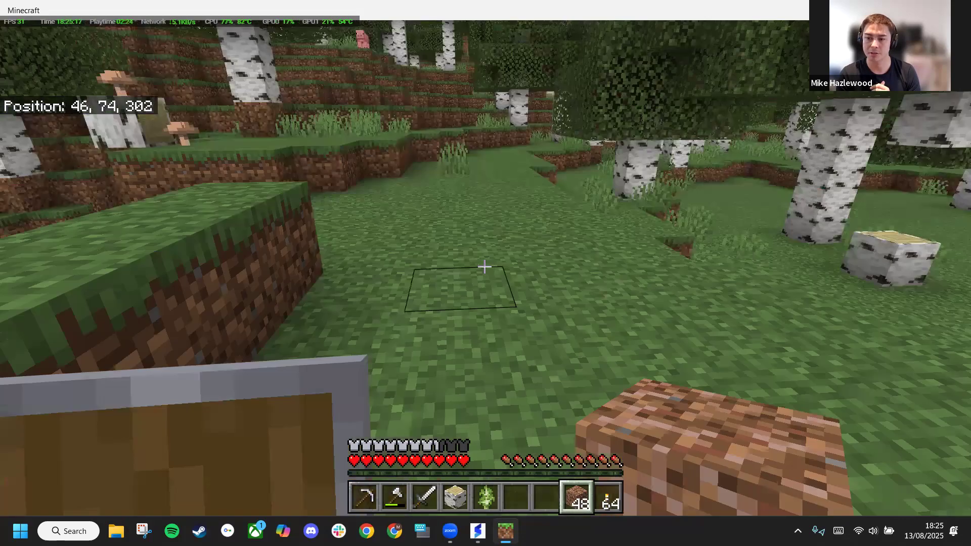
{"action": "key", "text": "w"}
{"action": "key", "text": "w"}
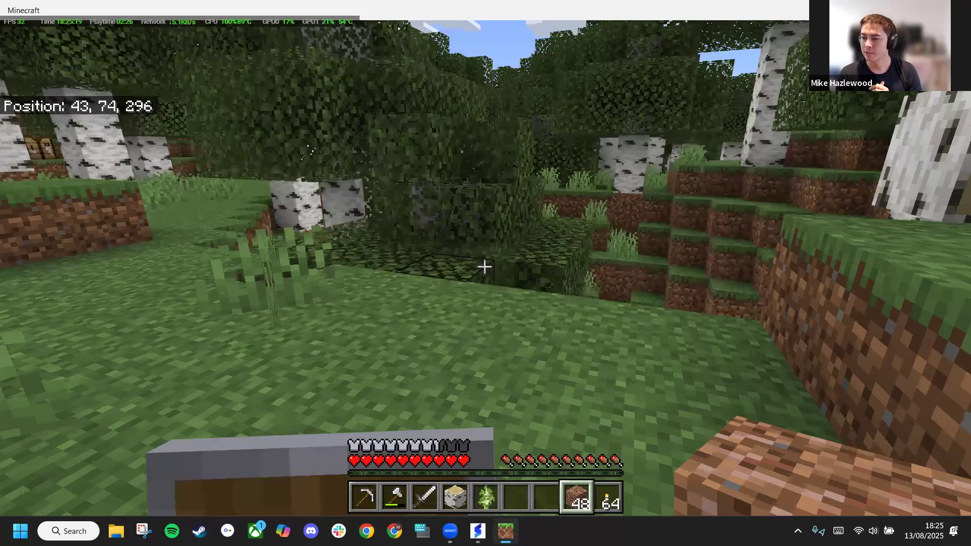
{"action": "key", "text": "w"}
{"action": "key", "text": "w"}
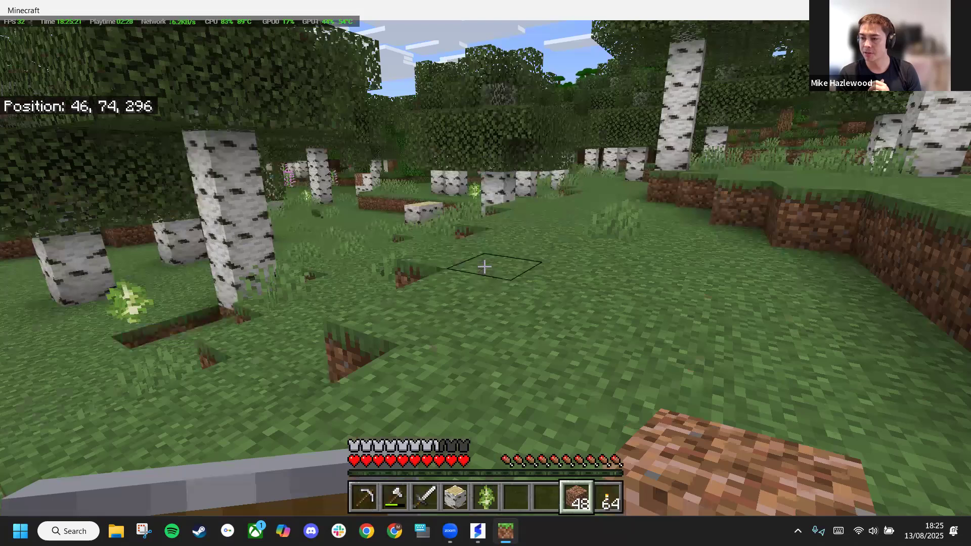
{"action": "key", "text": "w"}
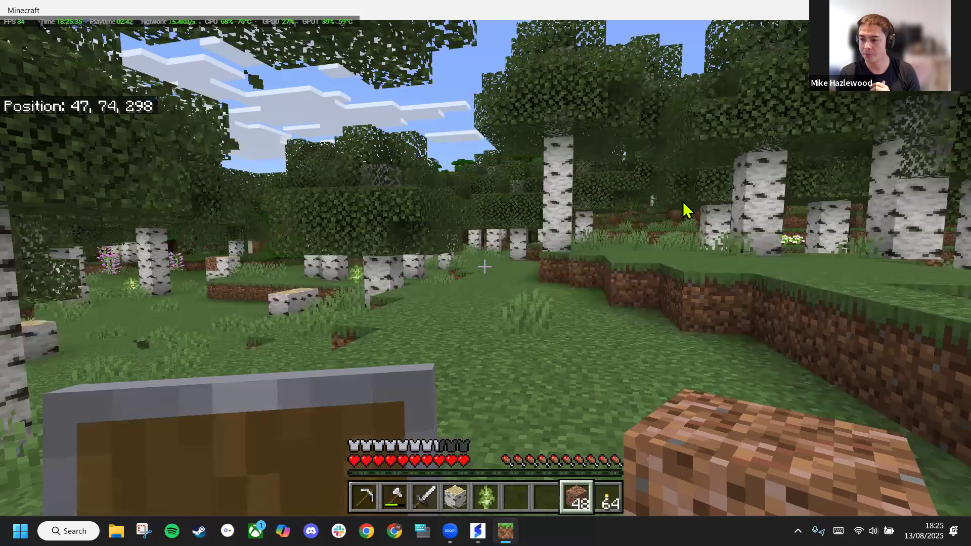
Pause the game, save and quit the world, and close Minecraft to return to SensePilot
{"action": "key", "text": "Escape"}
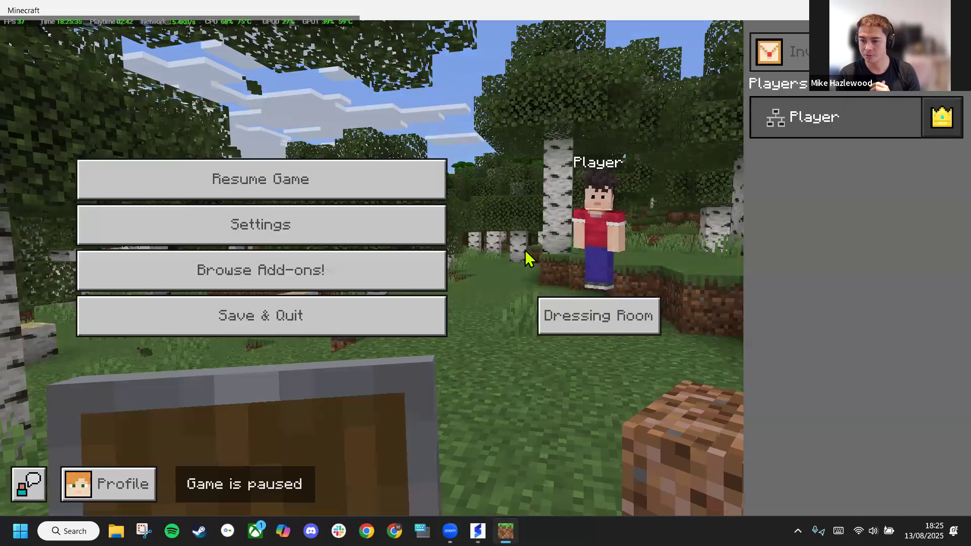
{"action": "left_click", "coordinate": [319, 319]}
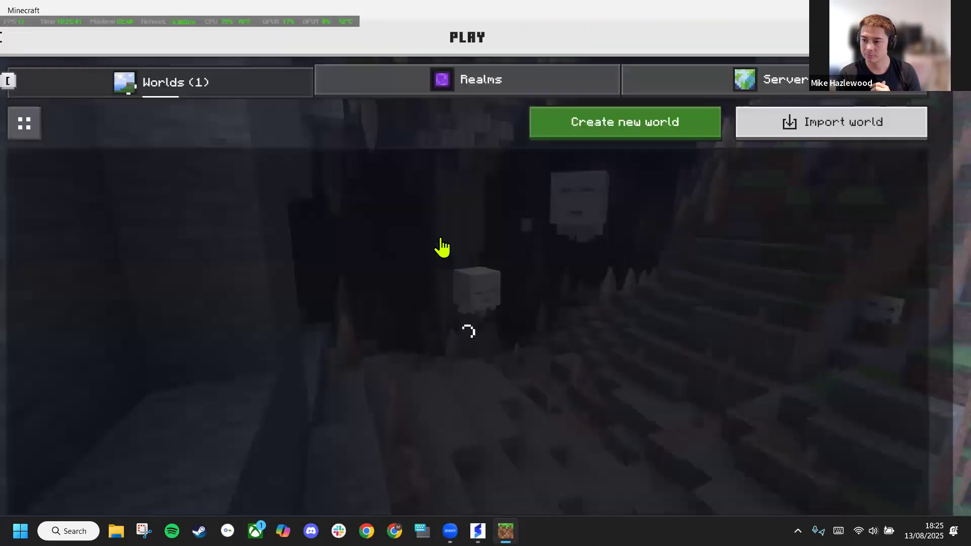
{"action": "key", "text": "alt+F4"}
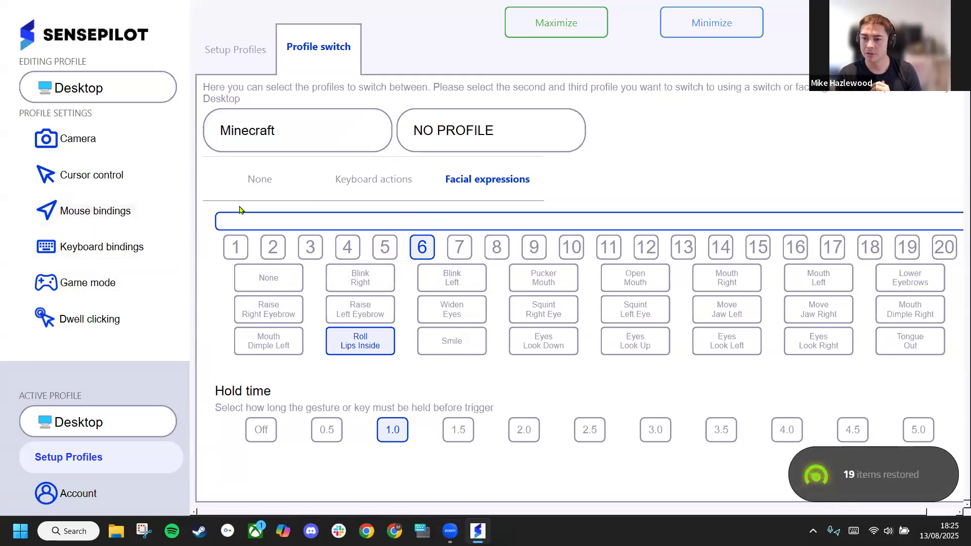
Open the Camera settings of the Desktop profile to view the live facial expression levels
{"action": "left_click", "coordinate": [78, 136]}
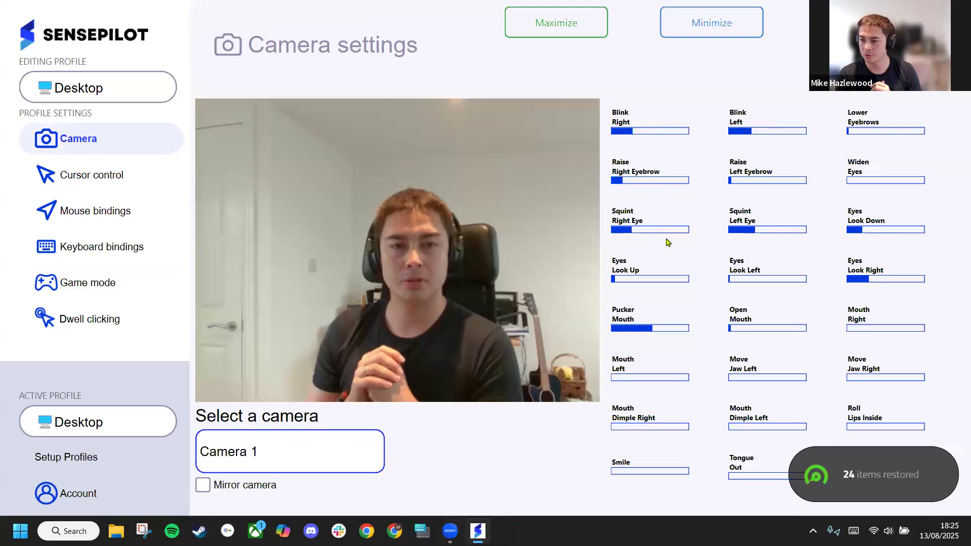